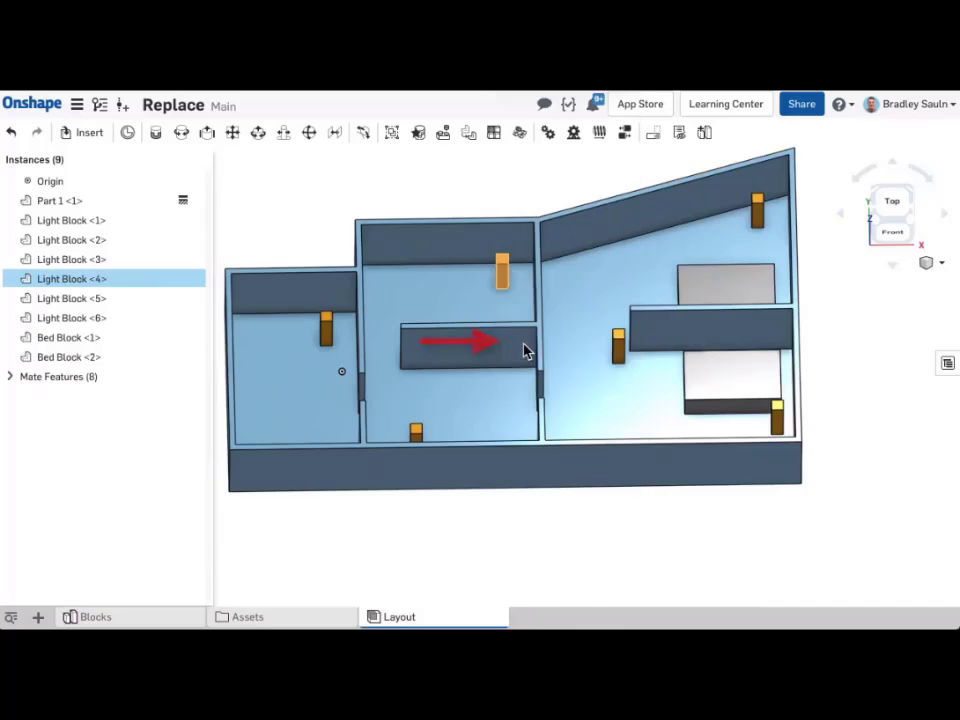
- Replace all instances of Light Block with the Light part from the current document
{"action": "left_click", "coordinate": [249, 281]}
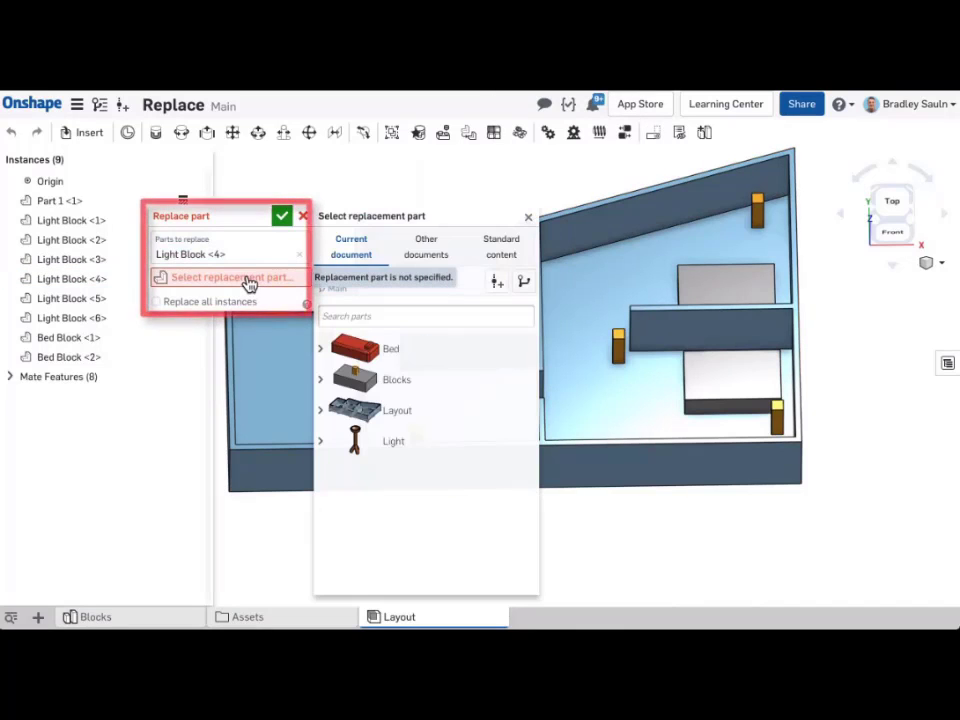
{"action": "left_click", "coordinate": [321, 443]}
{"action": "left_click", "coordinate": [368, 475]}
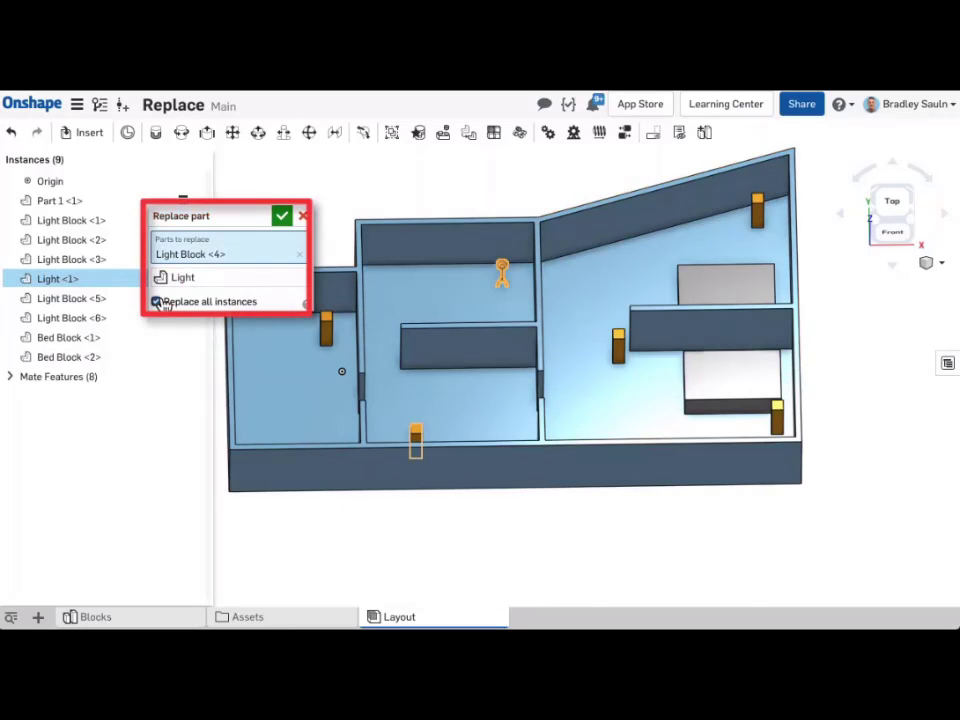
{"action": "left_click", "coordinate": [281, 217]}
- Replace all instances of Bed Block with the Bed part from the current document
{"action": "right_click", "coordinate": [715, 287]}
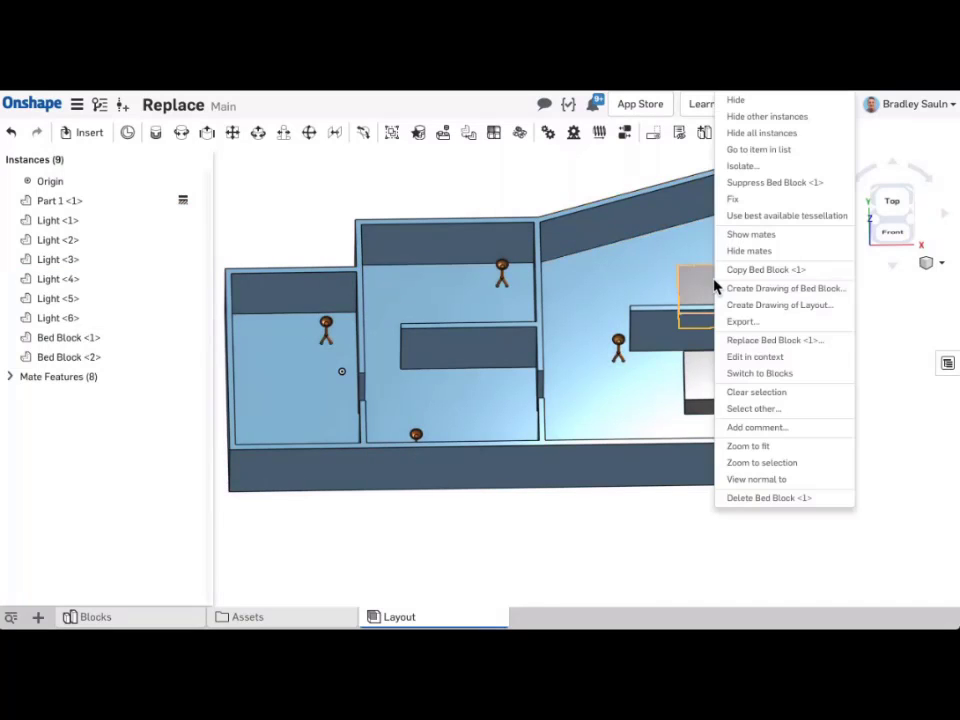
{"action": "left_click", "coordinate": [740, 344]}
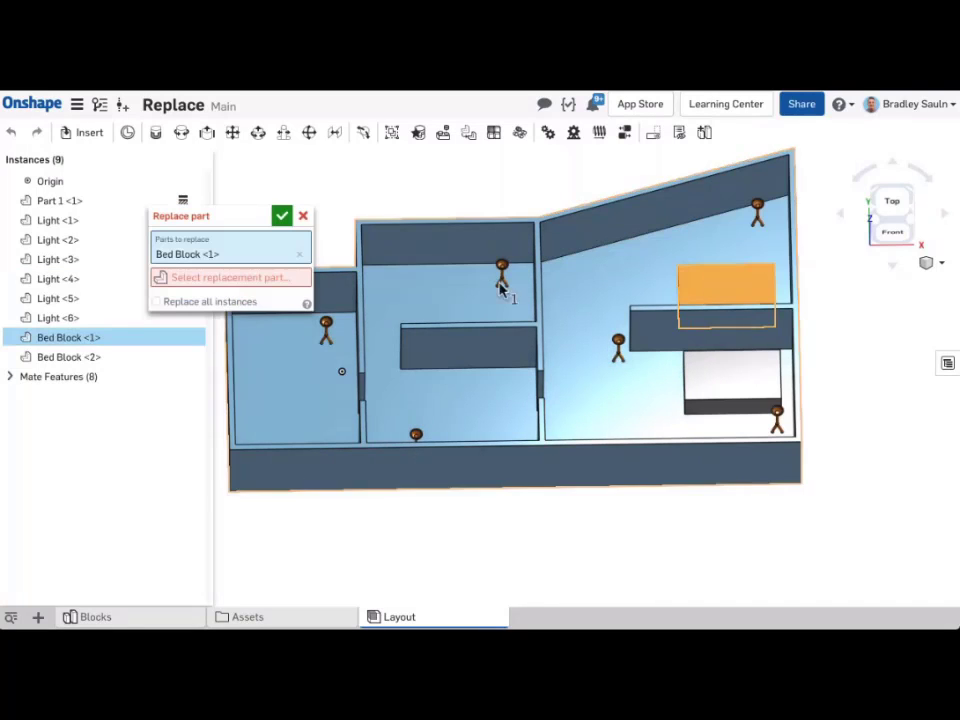
{"action": "left_click", "coordinate": [284, 281]}
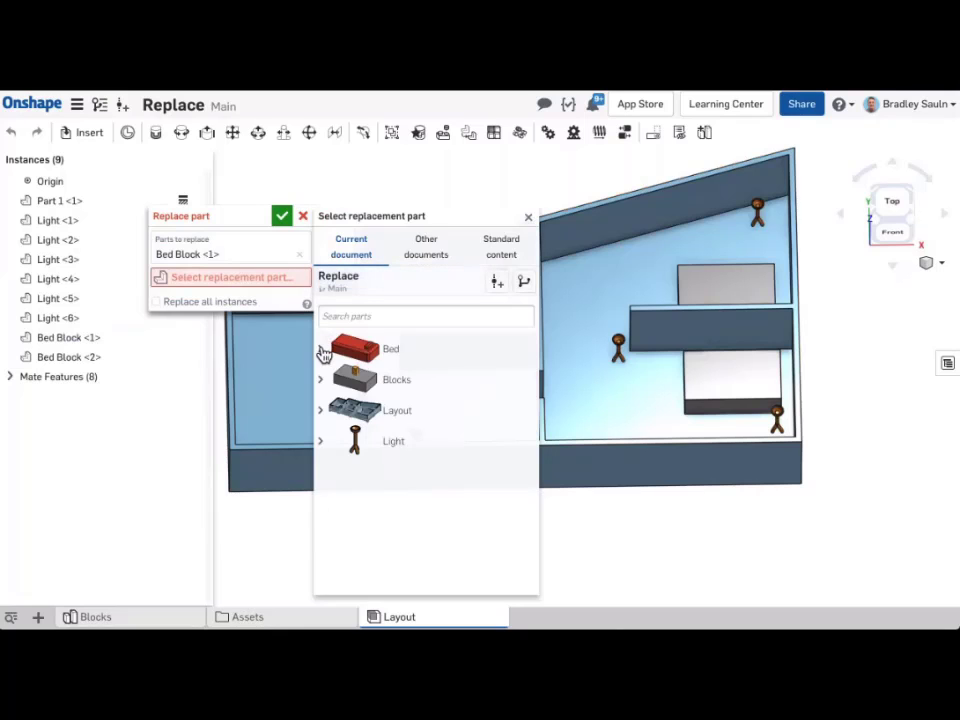
{"action": "left_click", "coordinate": [321, 348]}
{"action": "left_click", "coordinate": [357, 380]}
{"action": "left_click", "coordinate": [182, 302]}
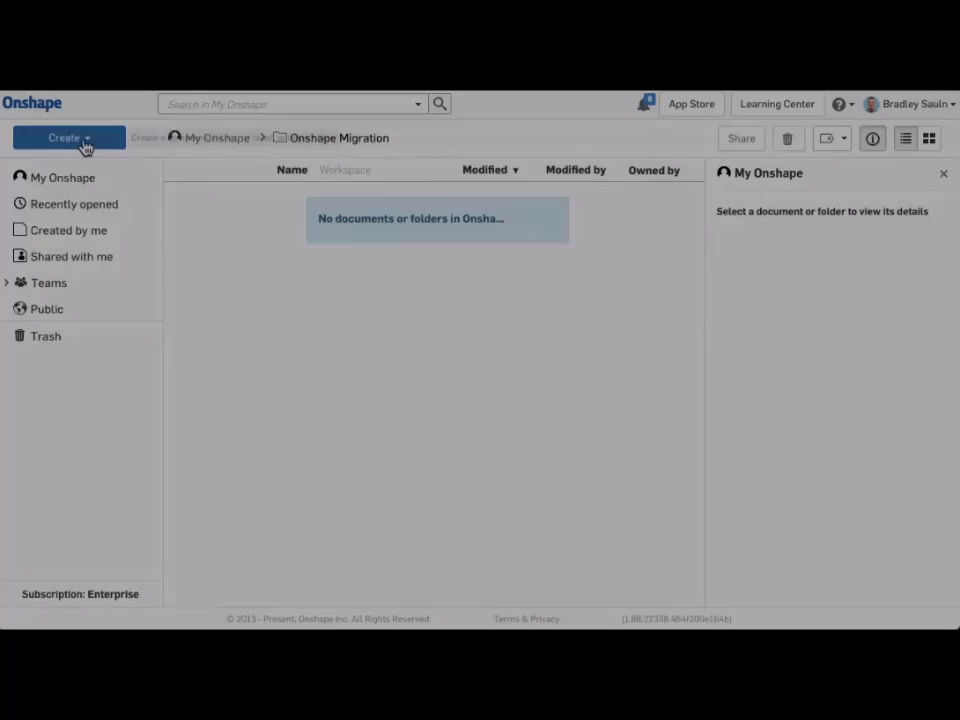
- Import PowerSupply.x_t, Pump.x_t and the M4 socket head cap screw .x_t file into the Onshape Migration folder
{"action": "left_click", "coordinate": [84, 140]}
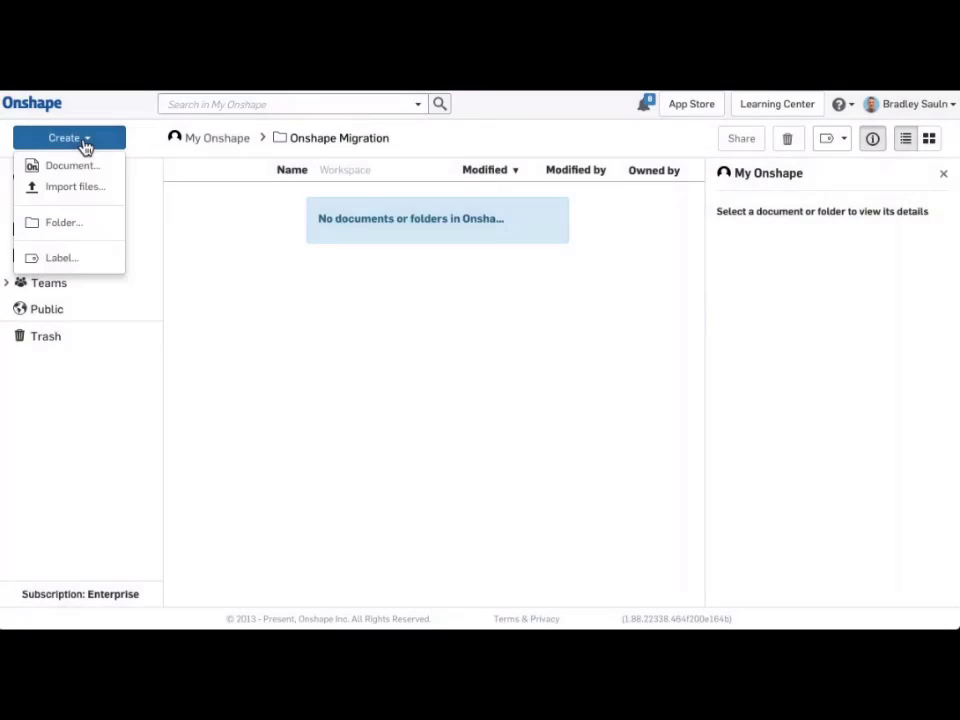
{"action": "left_click", "coordinate": [78, 187]}
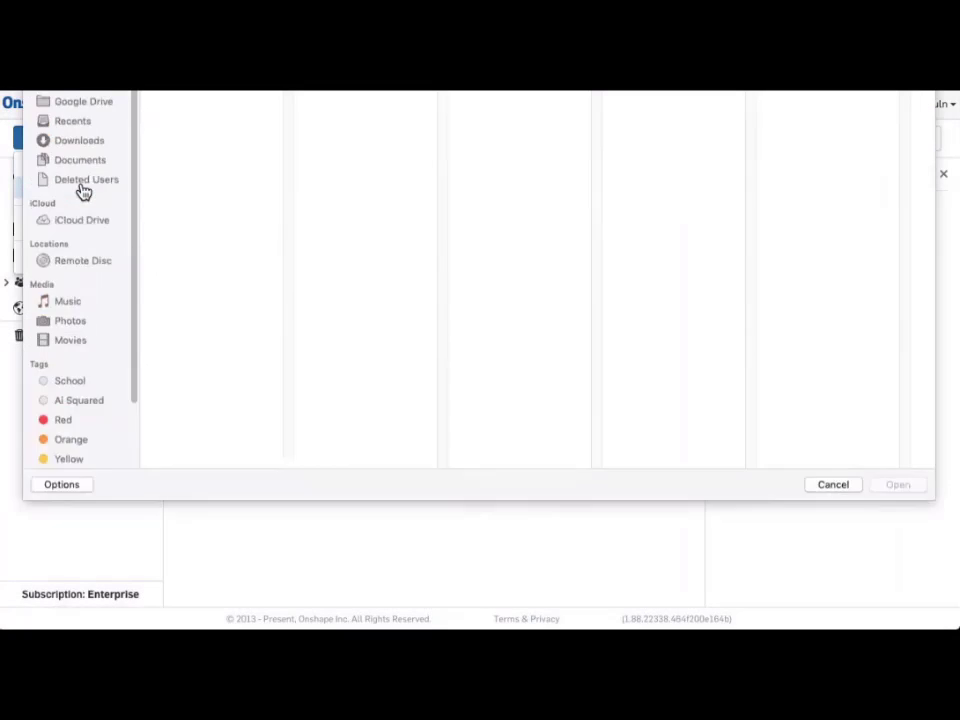
{"action": "left_click", "coordinate": [175, 121]}
{"action": "left_click", "coordinate": [182, 148], "text": "shift"}
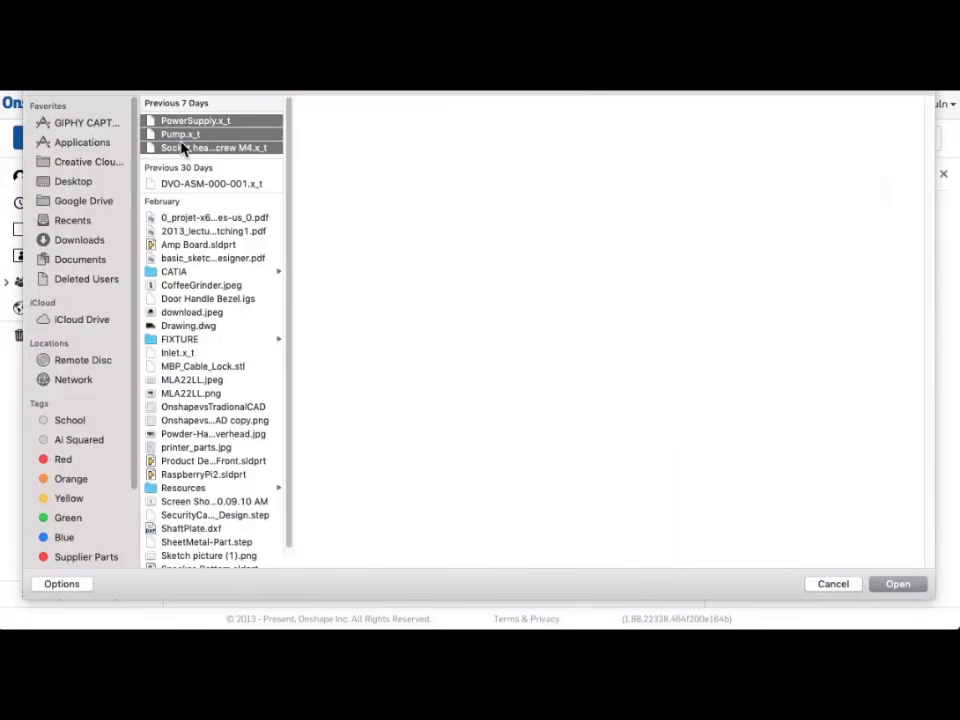
{"action": "left_click", "coordinate": [884, 590]}
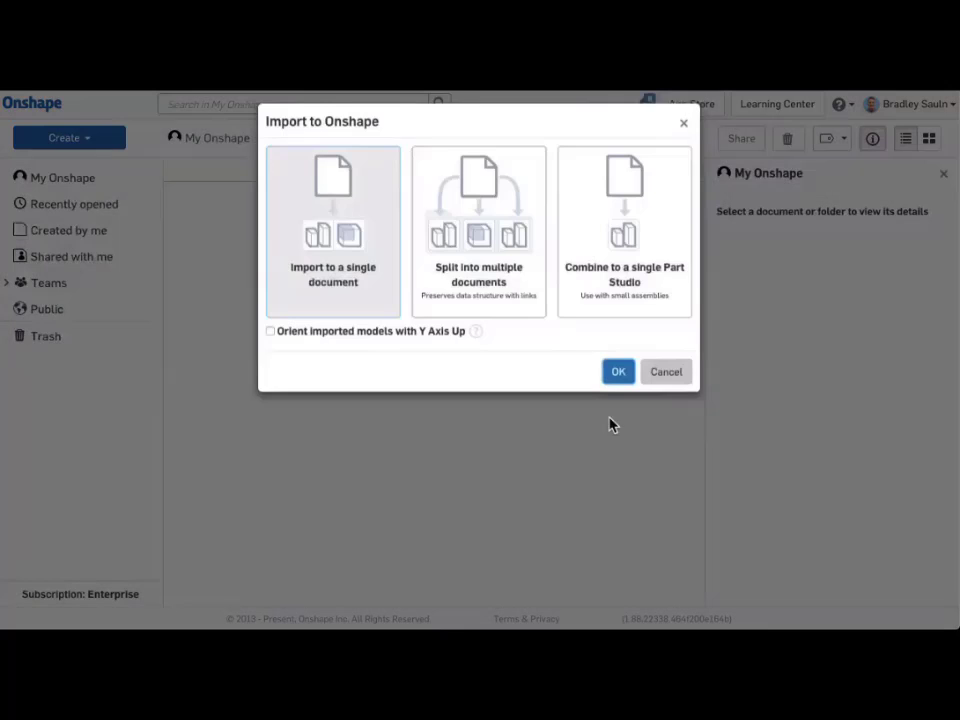
{"action": "left_click", "coordinate": [616, 386]}
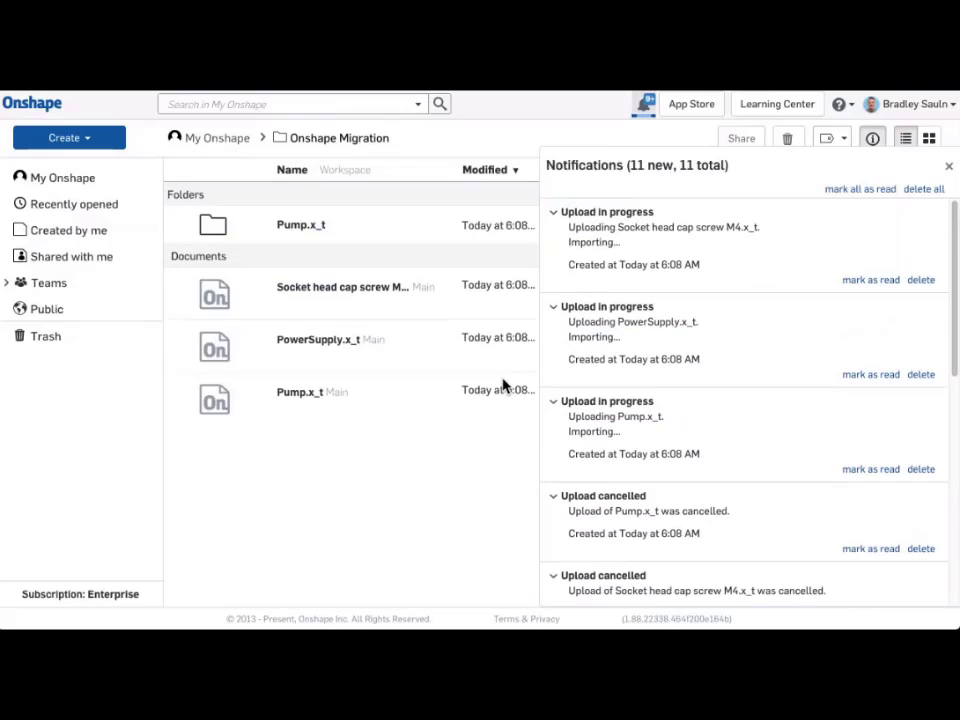
- In the PowerSupply.x_t assembly, replace all M5x0.80 x 10 hex flange bolts with ISO hex socket head cap screws, M4, length 6, thread length 6, titanium
{"action": "left_click", "coordinate": [318, 341]}
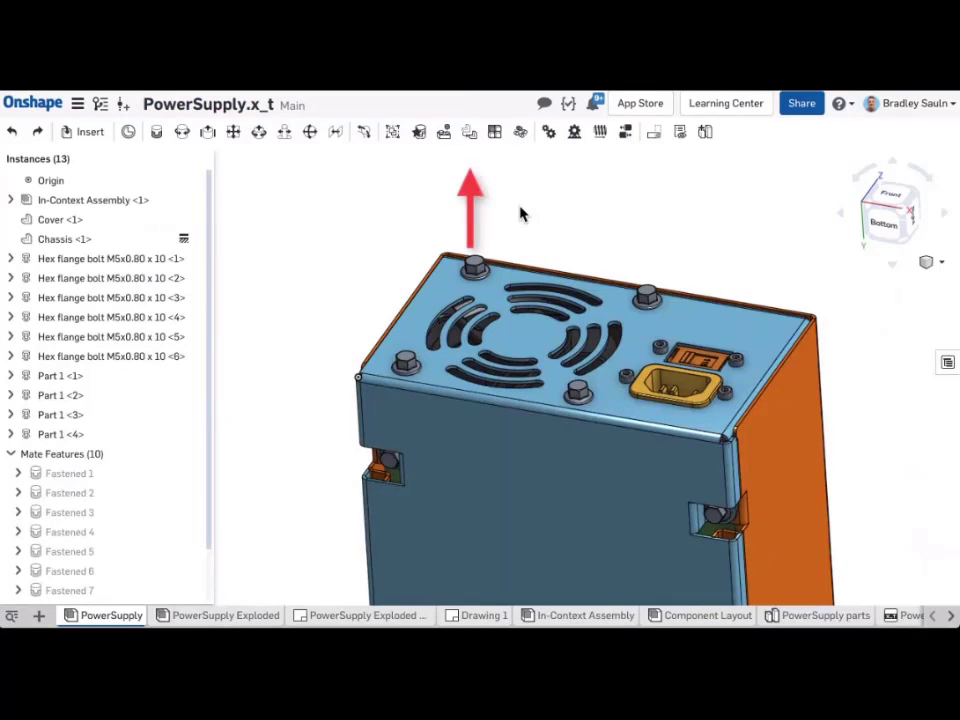
{"action": "left_click", "coordinate": [470, 134]}
{"action": "left_click", "coordinate": [474, 266]}
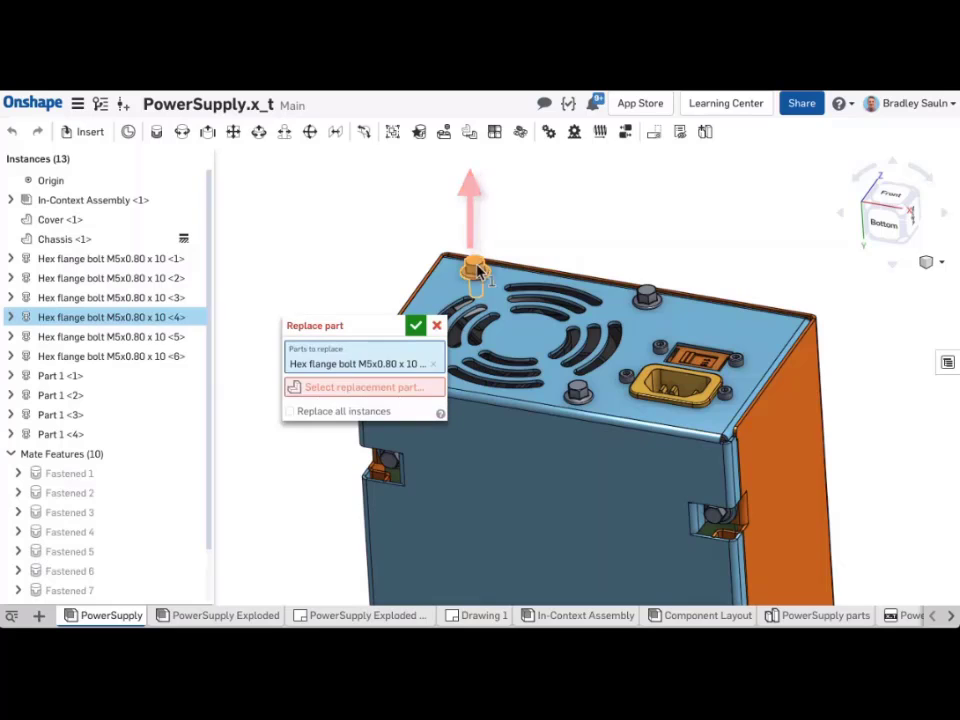
{"action": "left_click", "coordinate": [370, 390]}
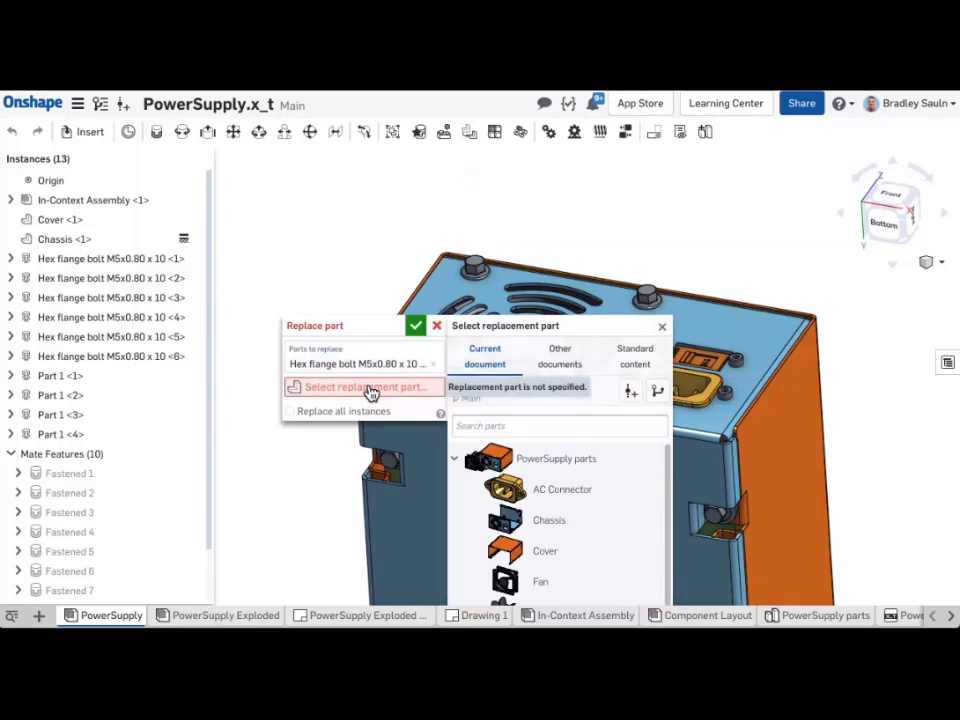
{"action": "left_click", "coordinate": [638, 363]}
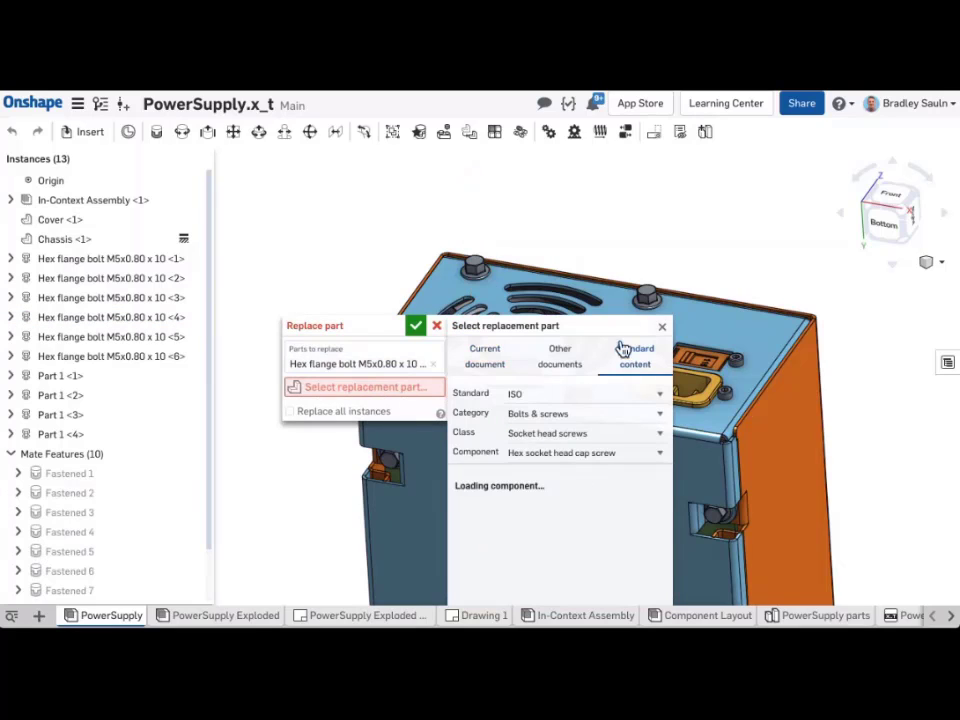
{"action": "left_click_drag", "start_coordinate": [622, 348], "coordinate": [806, 210]}
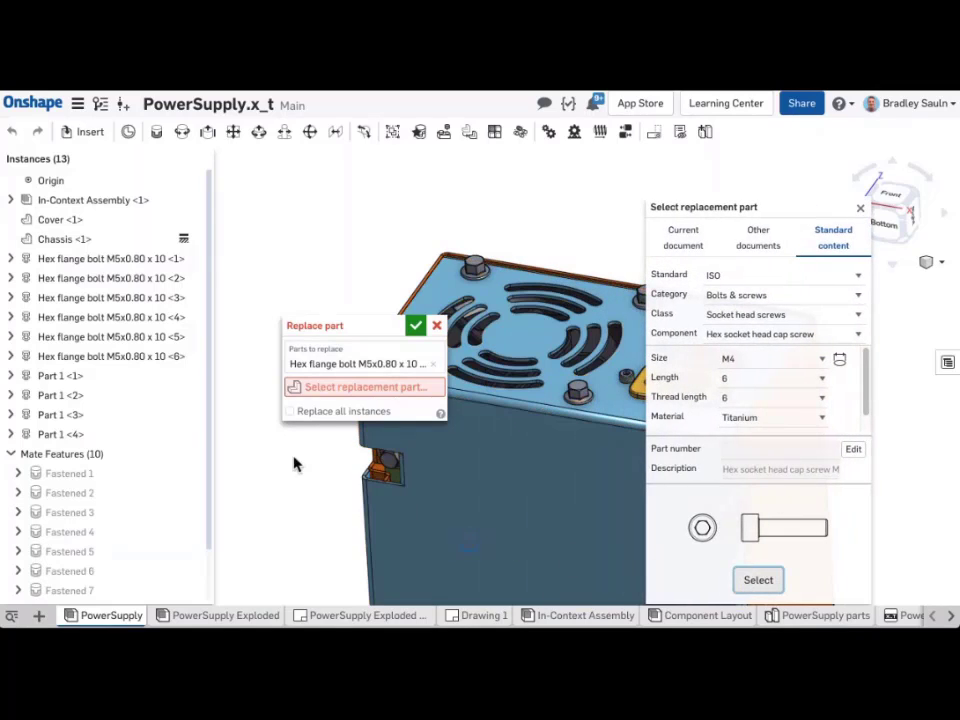
{"action": "left_click", "coordinate": [290, 412]}
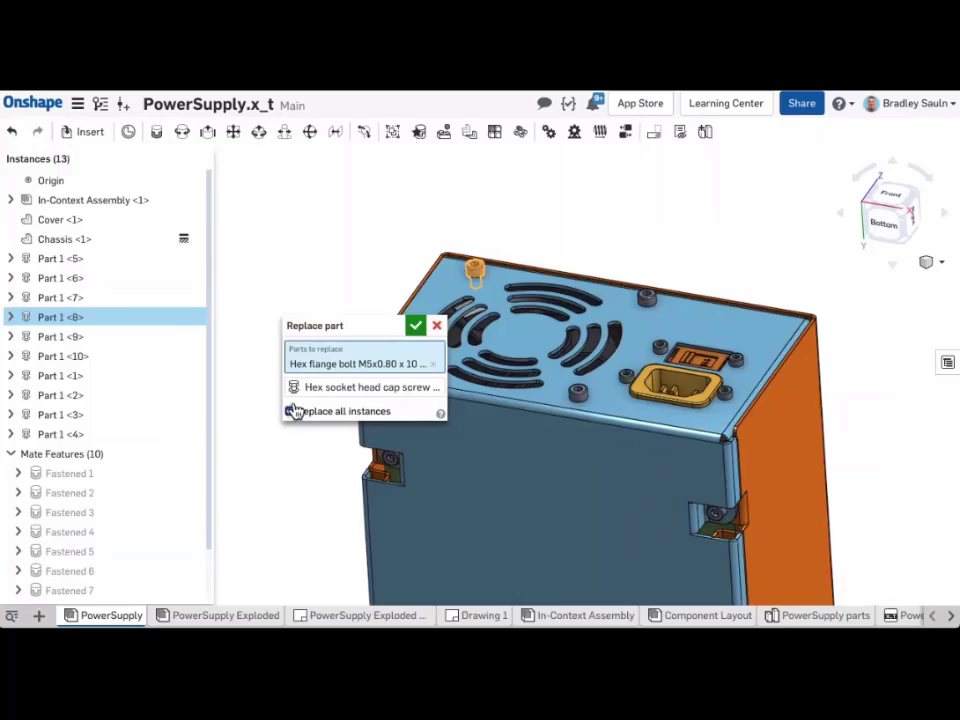
{"action": "left_click", "coordinate": [416, 327]}
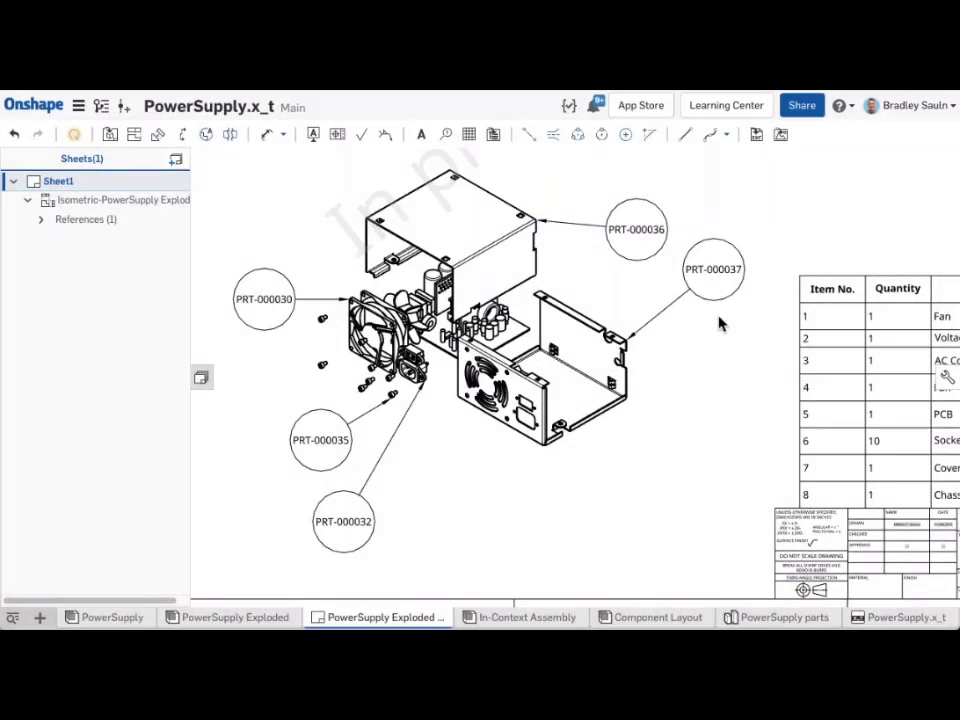
- Align the PRT-000036 and PRT-000037 balloons horizontally in the exploded power supply drawing
{"action": "left_click", "coordinate": [715, 276]}
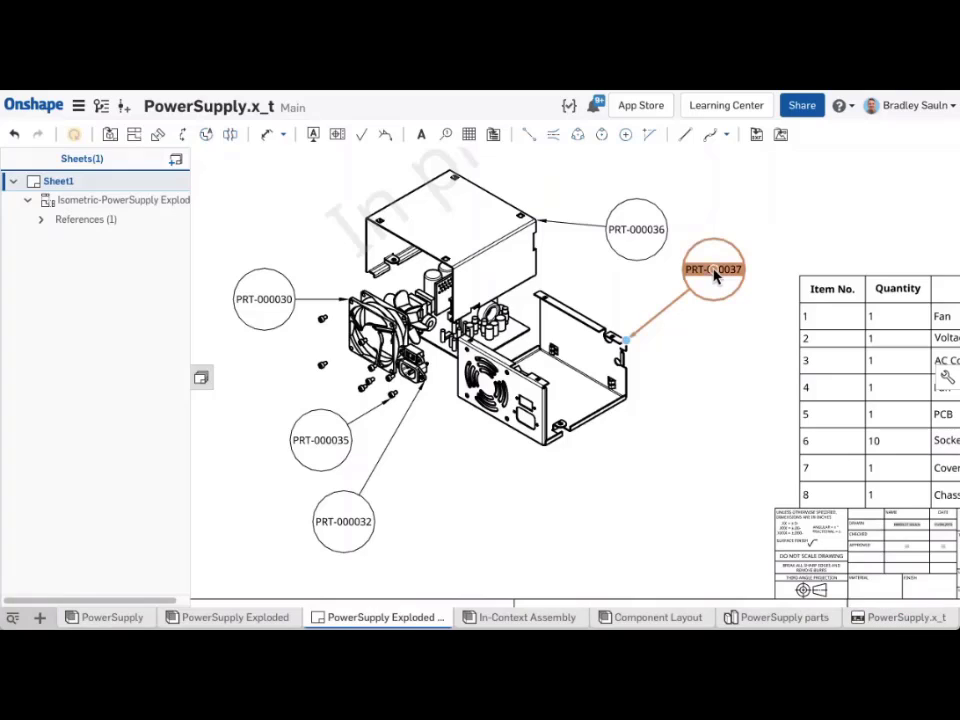
{"action": "left_click", "coordinate": [656, 232]}
{"action": "right_click", "coordinate": [687, 229]}
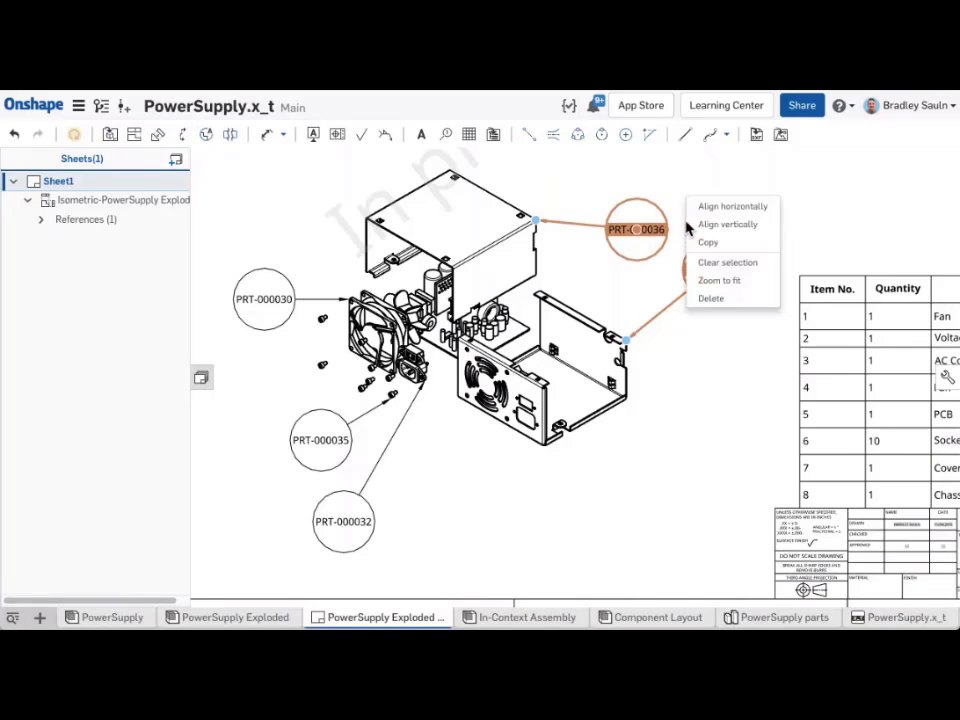
{"action": "left_click", "coordinate": [705, 214]}
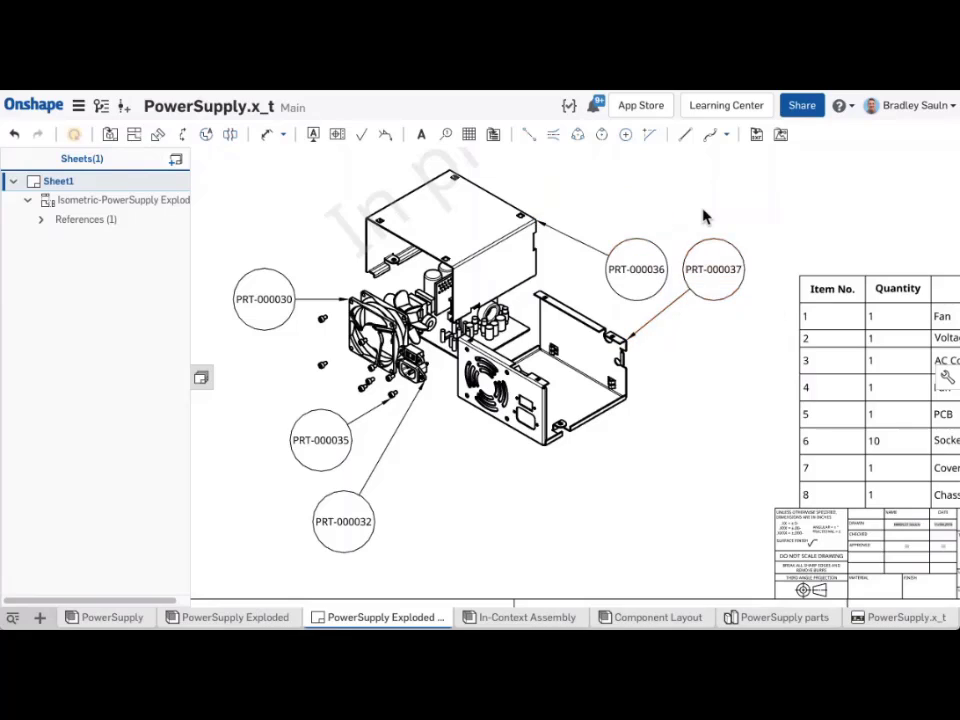
- Align the PRT-000030, PRT-000035 and PRT-000032 balloons vertically beside the exploded view
{"action": "left_click", "coordinate": [266, 296]}
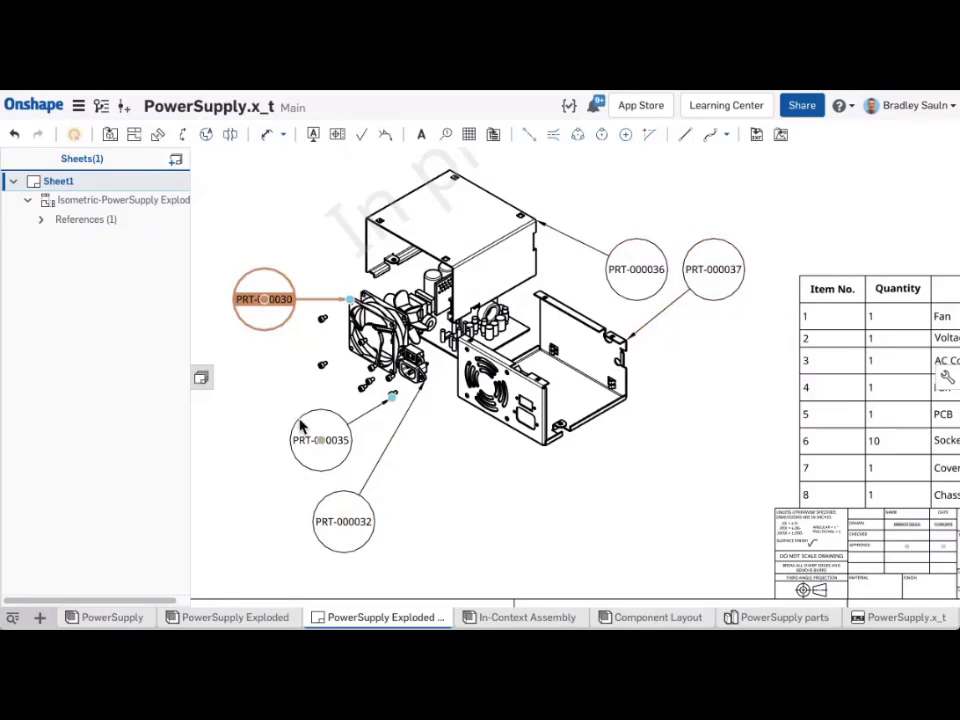
{"action": "left_click", "coordinate": [317, 446]}
{"action": "left_click", "coordinate": [340, 518]}
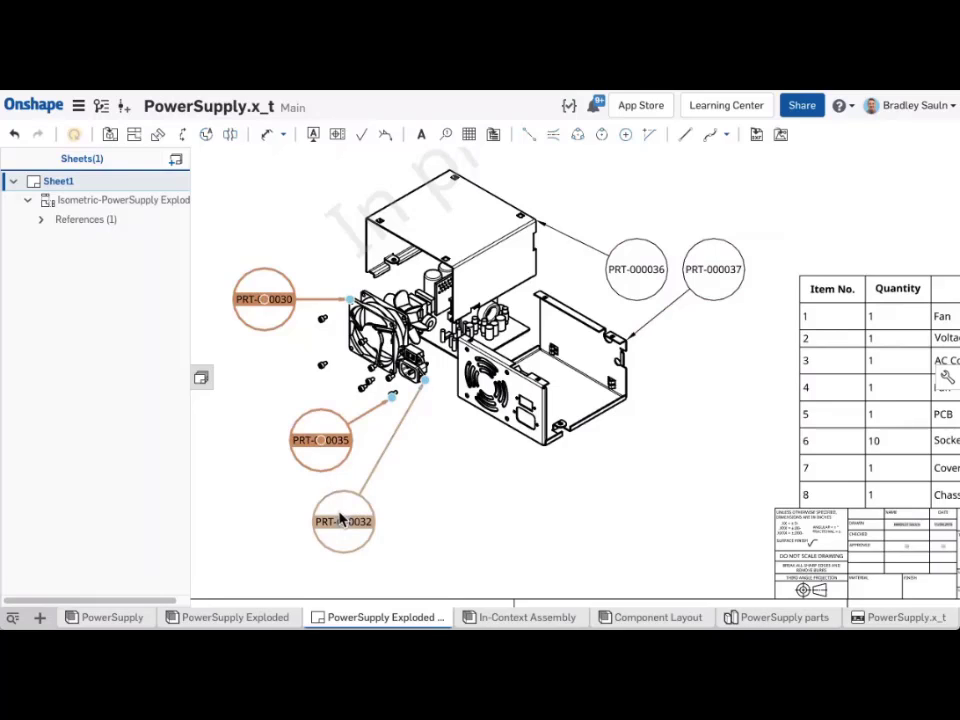
{"action": "right_click", "coordinate": [300, 505]}
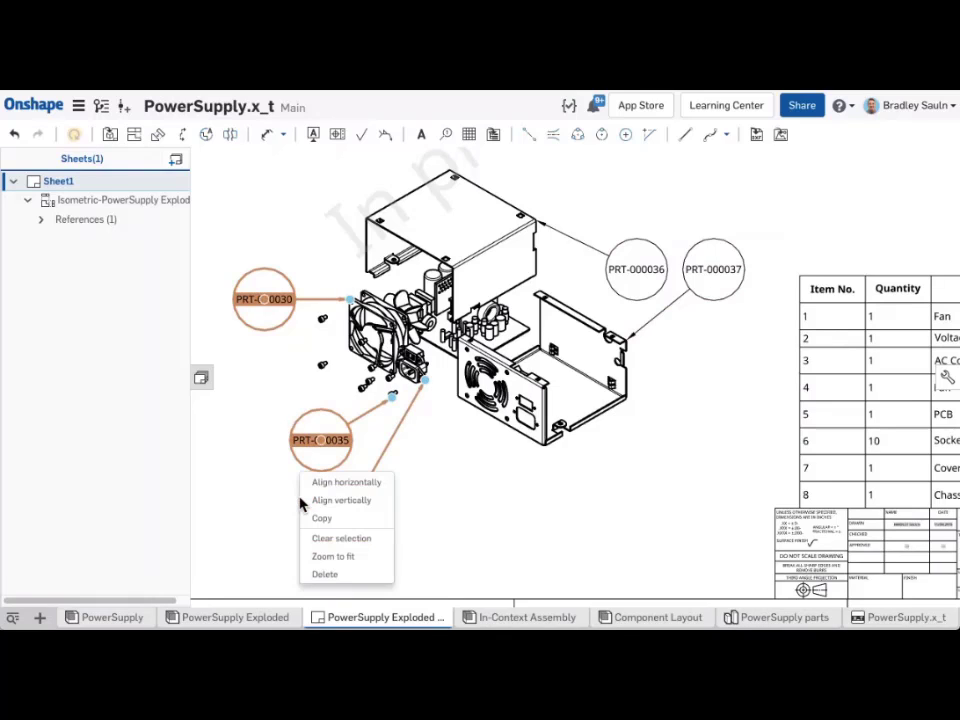
{"action": "left_click", "coordinate": [320, 500]}
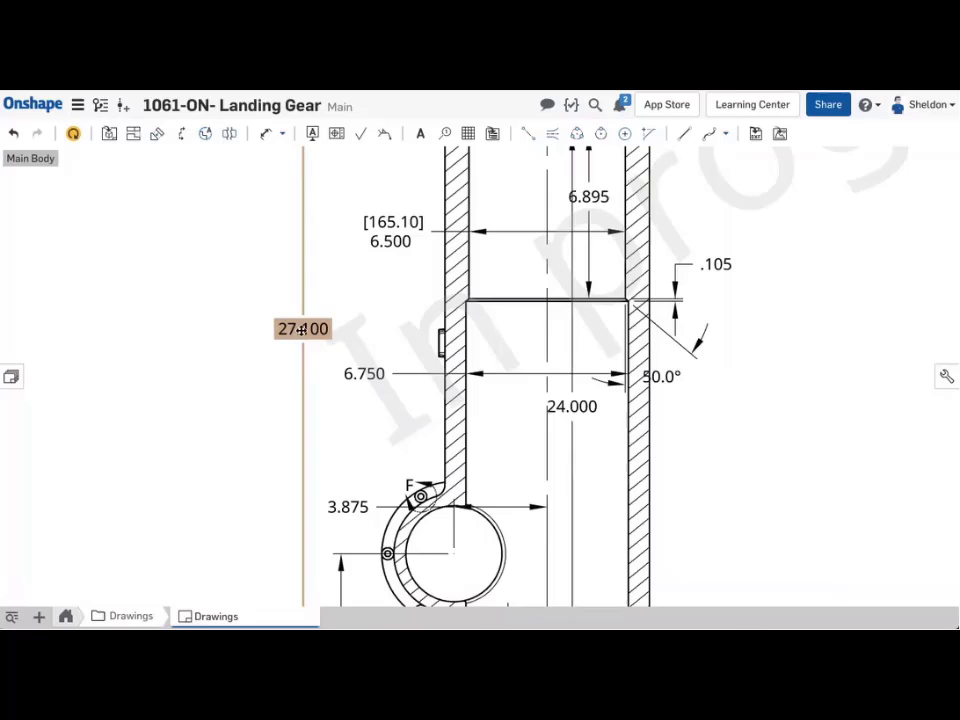
- Toggle the dual unit display for the 27.100 and 6.750 dimensions in the Landing Gear drawing
{"action": "left_click", "coordinate": [301, 329]}
{"action": "left_click", "coordinate": [352, 373]}
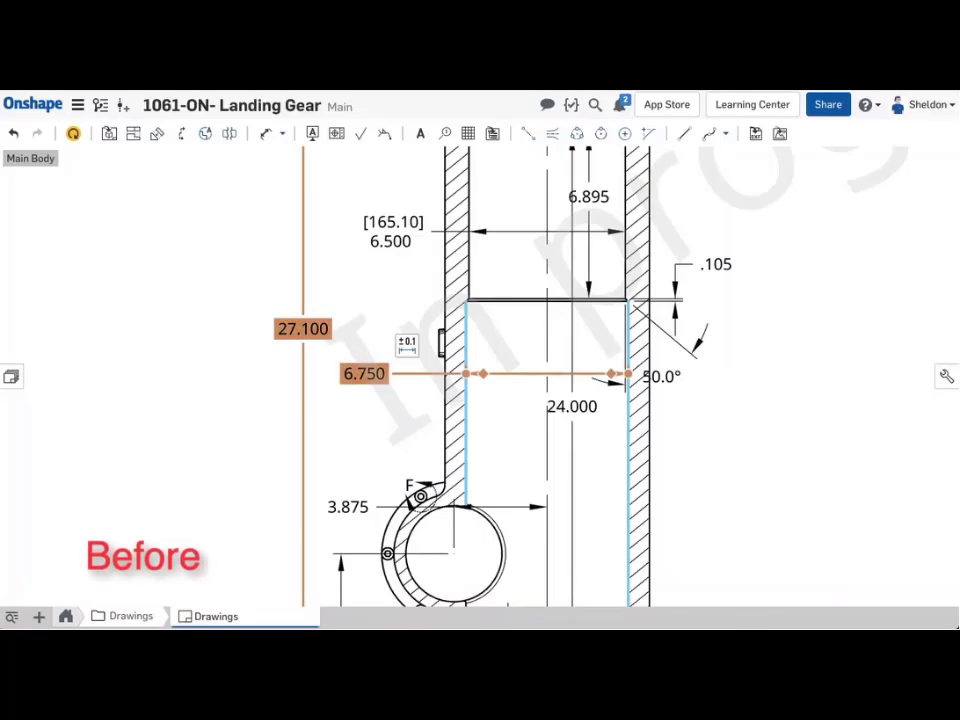
{"action": "left_click", "coordinate": [405, 346]}
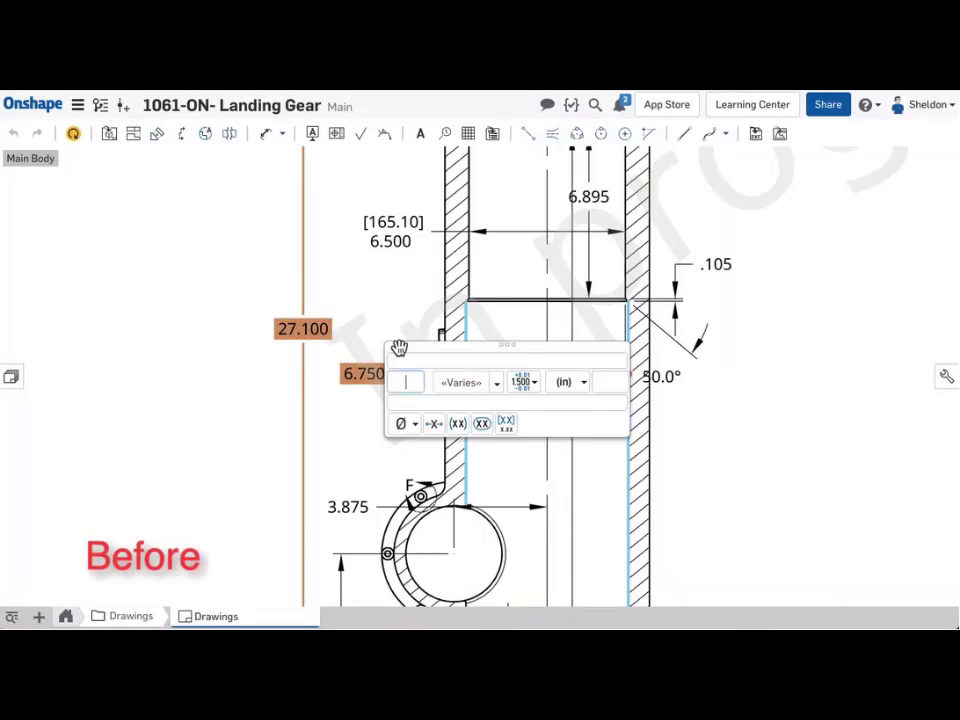
{"action": "left_click", "coordinate": [506, 424]}
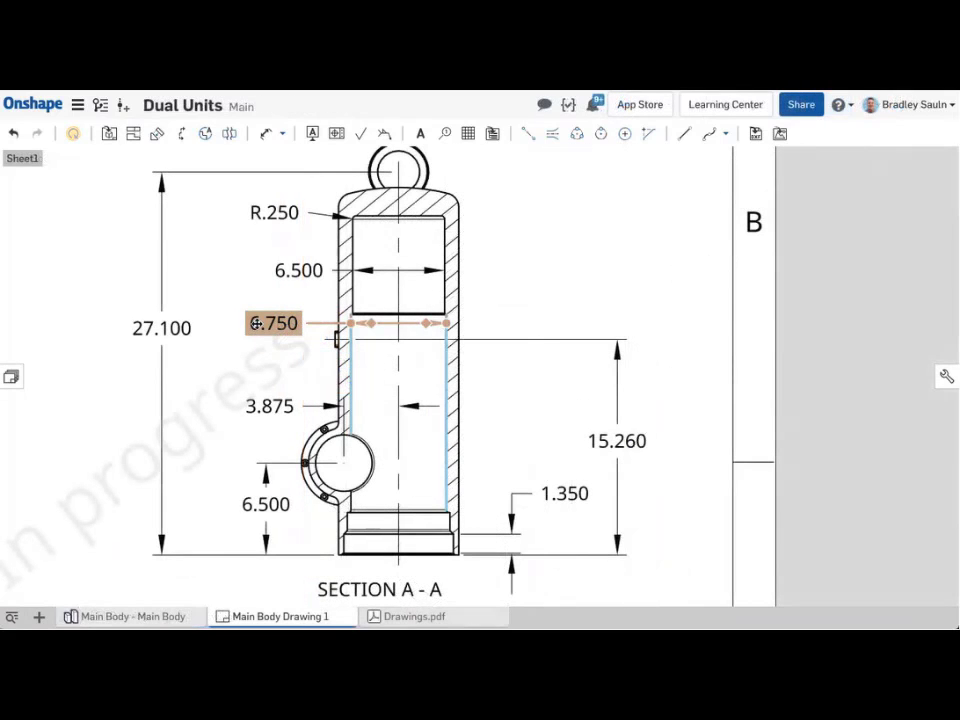
- Examine the single and dual unit display options of the 6.750 dimension in the Dual Units drawing
{"action": "left_click", "coordinate": [256, 323]}
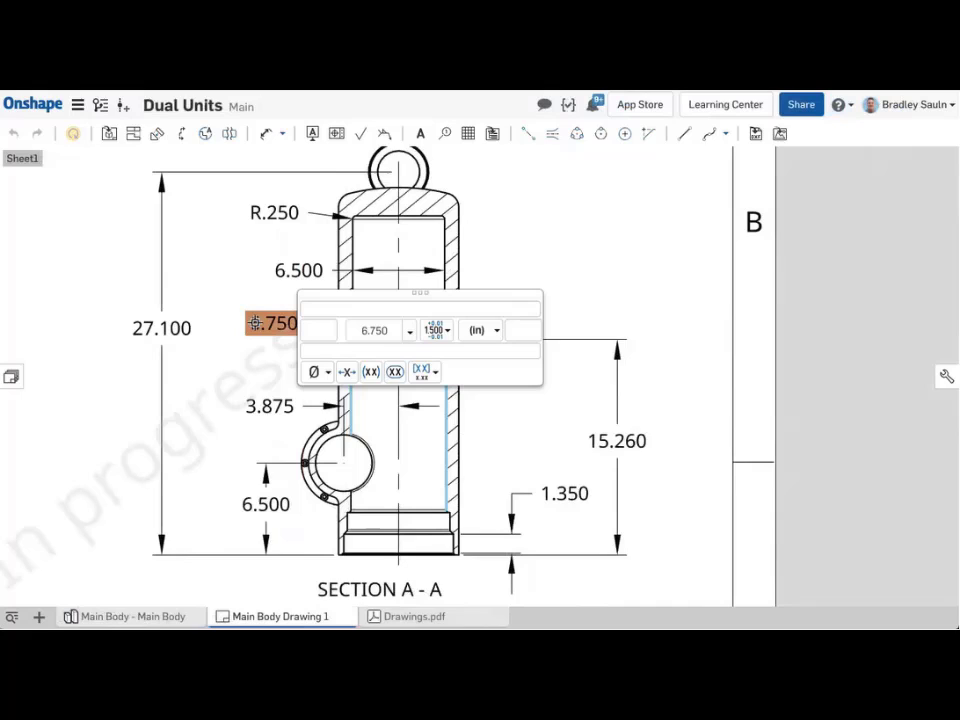
{"action": "left_click", "coordinate": [441, 378]}
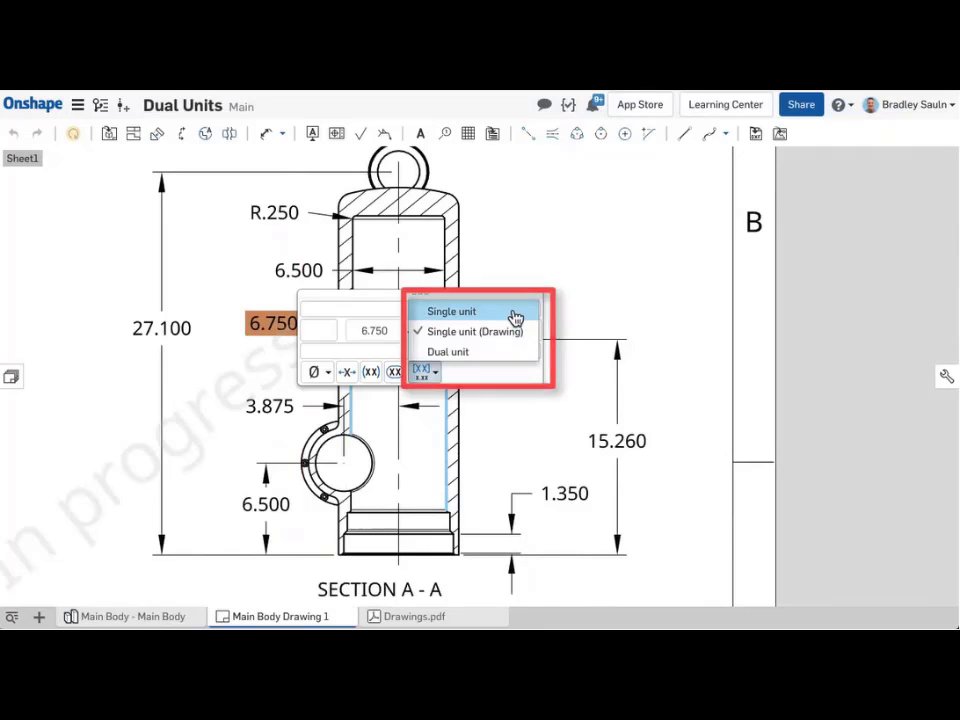
{"action": "left_click", "coordinate": [618, 320]}
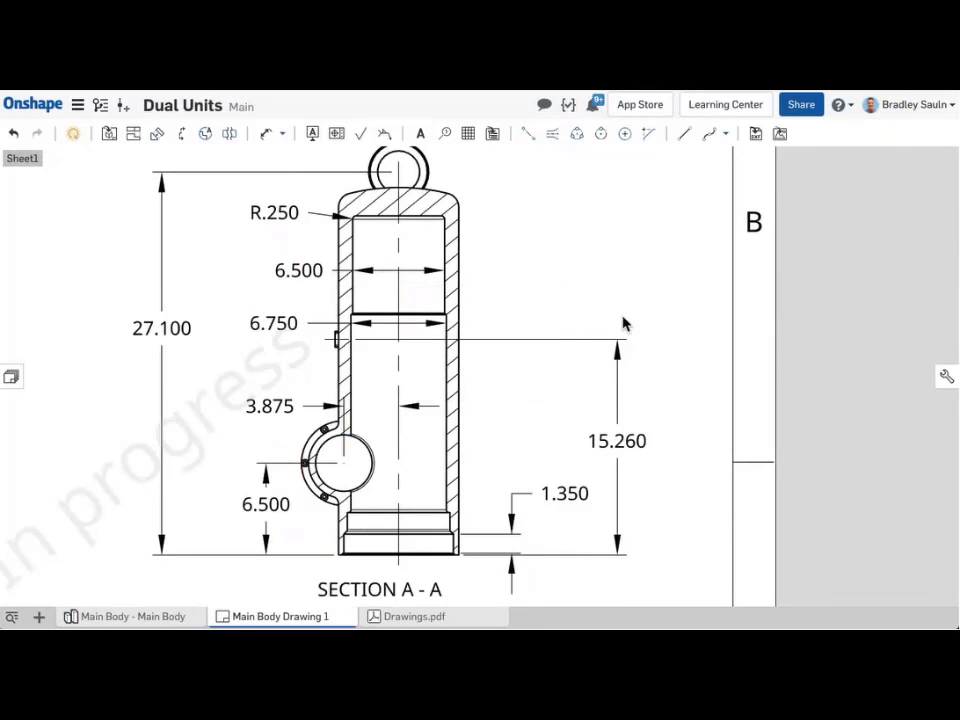
- Turn on Show dual dimensions for the whole drawing in the drawing properties
{"action": "left_click", "coordinate": [944, 379]}
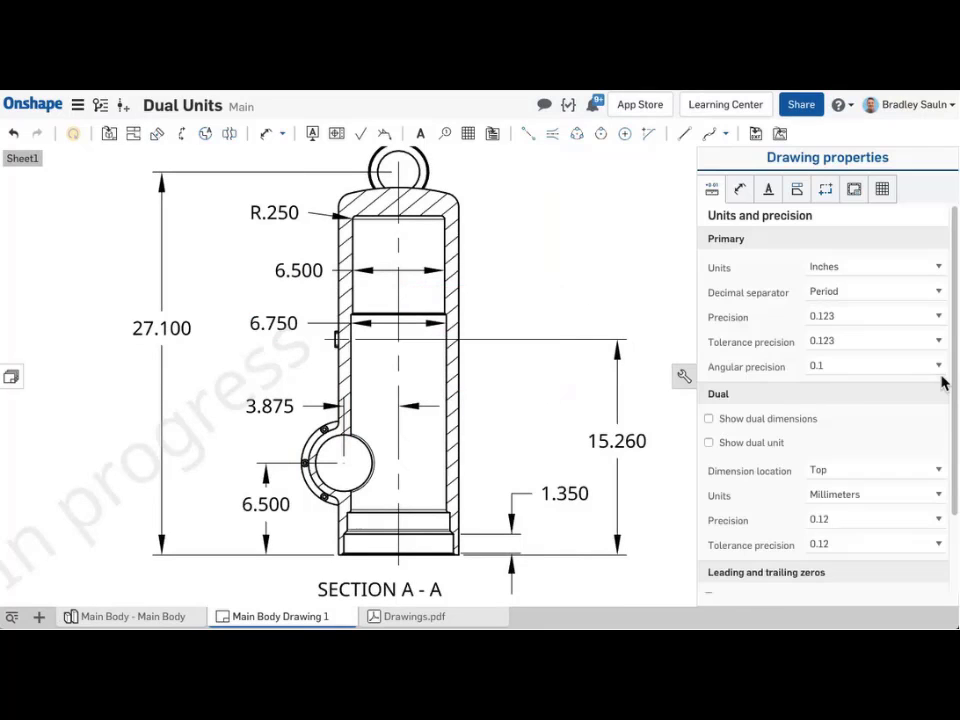
{"action": "left_click", "coordinate": [709, 420]}
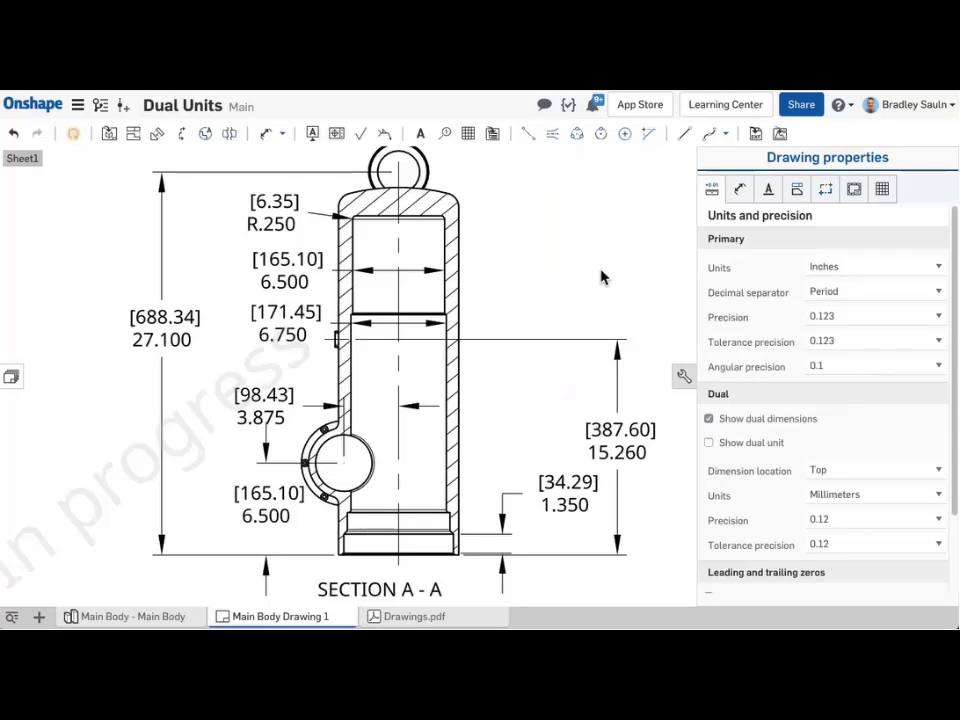
- Override the 6.750 and 27.100 dimensions to Single unit display in the section view
{"action": "left_click", "coordinate": [283, 323]}
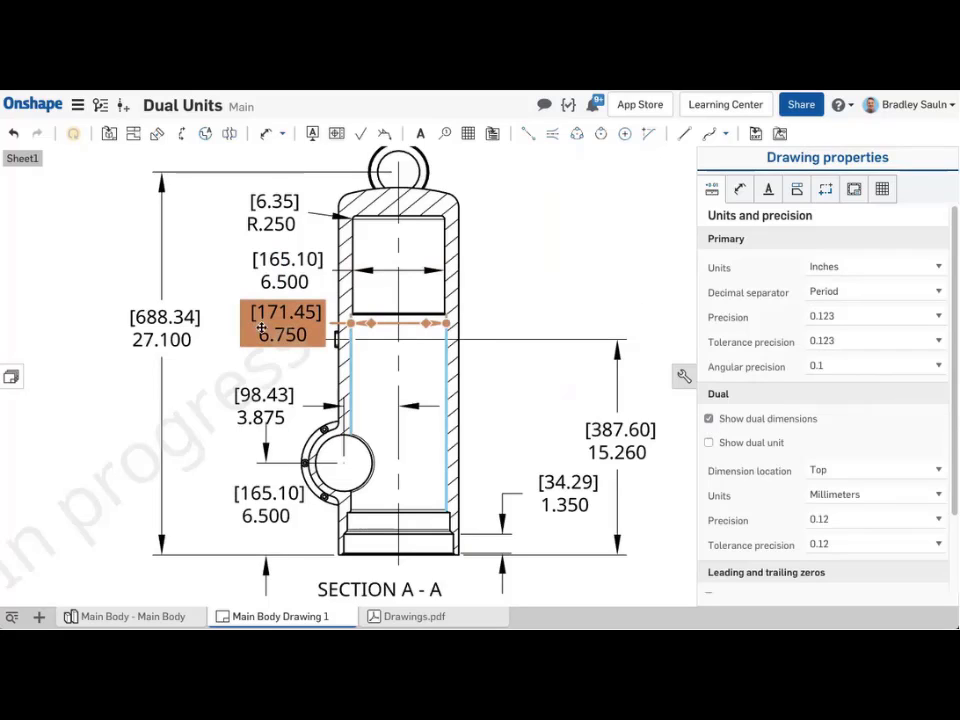
{"action": "left_click", "coordinate": [174, 338]}
{"action": "left_click", "coordinate": [220, 288]}
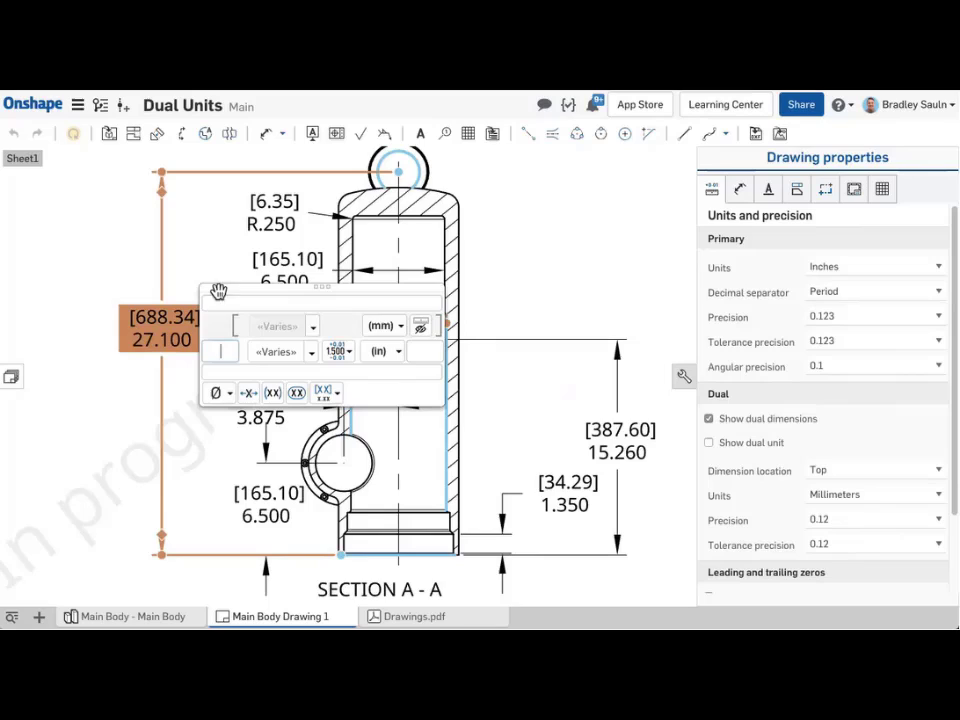
{"action": "left_click", "coordinate": [341, 397]}
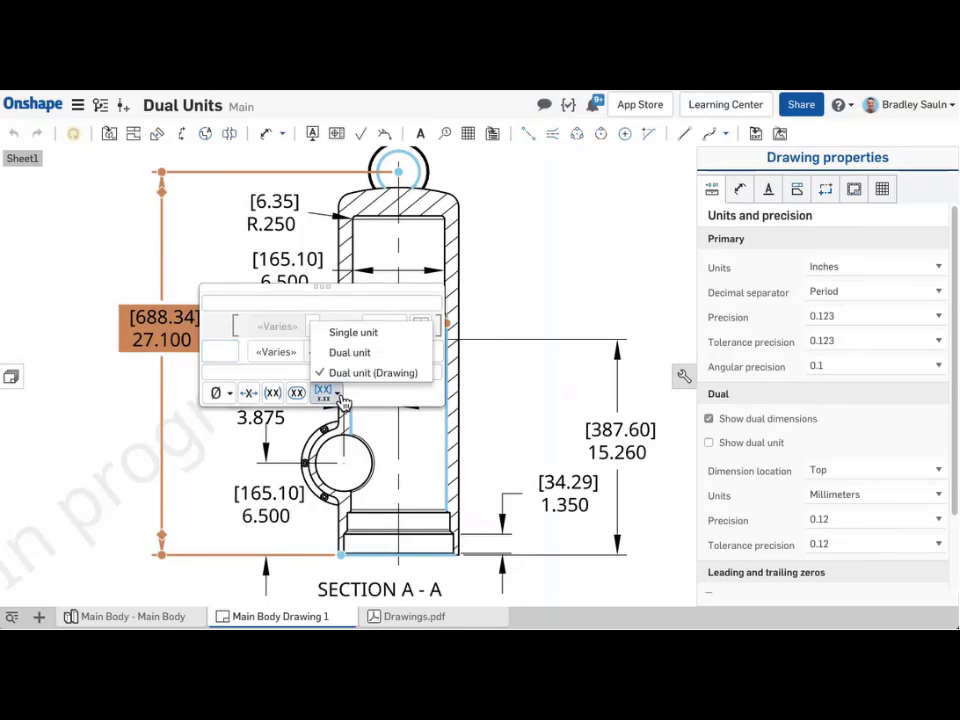
{"action": "left_click", "coordinate": [400, 333]}
{"action": "left_click", "coordinate": [138, 428]}
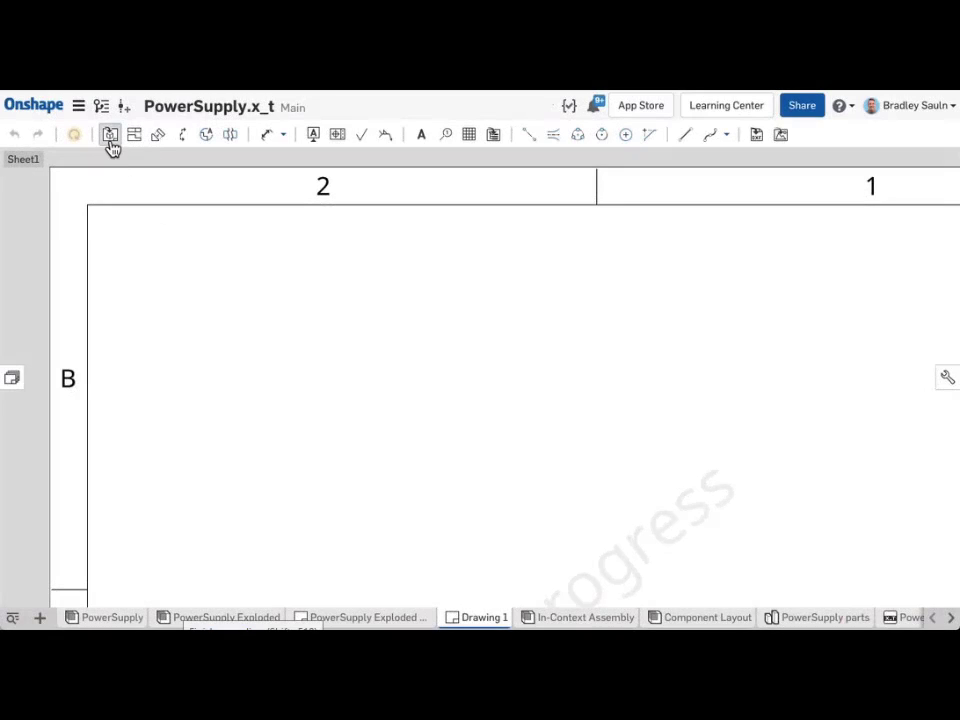
- Insert a Front view of the Chassis part into the blank PowerSupply drawing, with the view scale set to 1:3
{"action": "left_click", "coordinate": [110, 136]}
{"action": "left_click", "coordinate": [108, 189]}
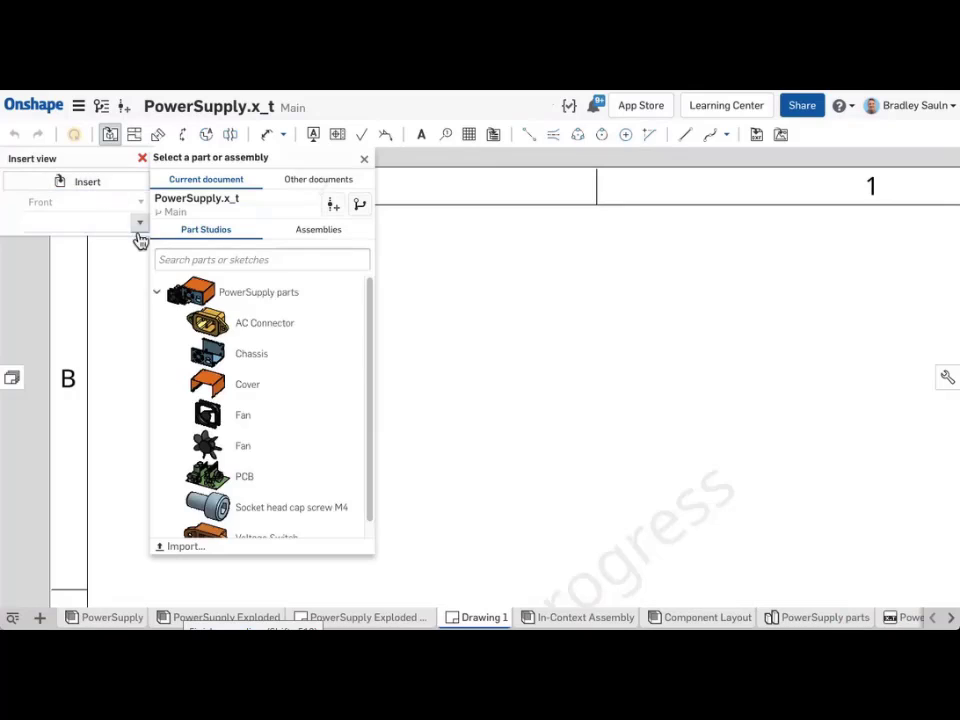
{"action": "left_click", "coordinate": [219, 356]}
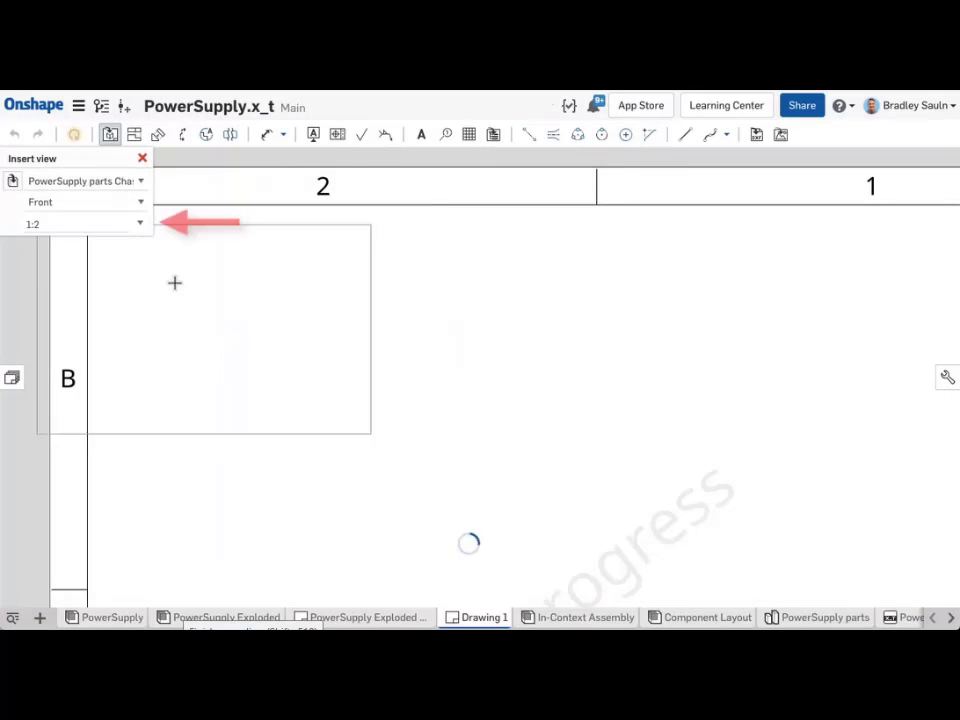
{"action": "left_click", "coordinate": [141, 226]}
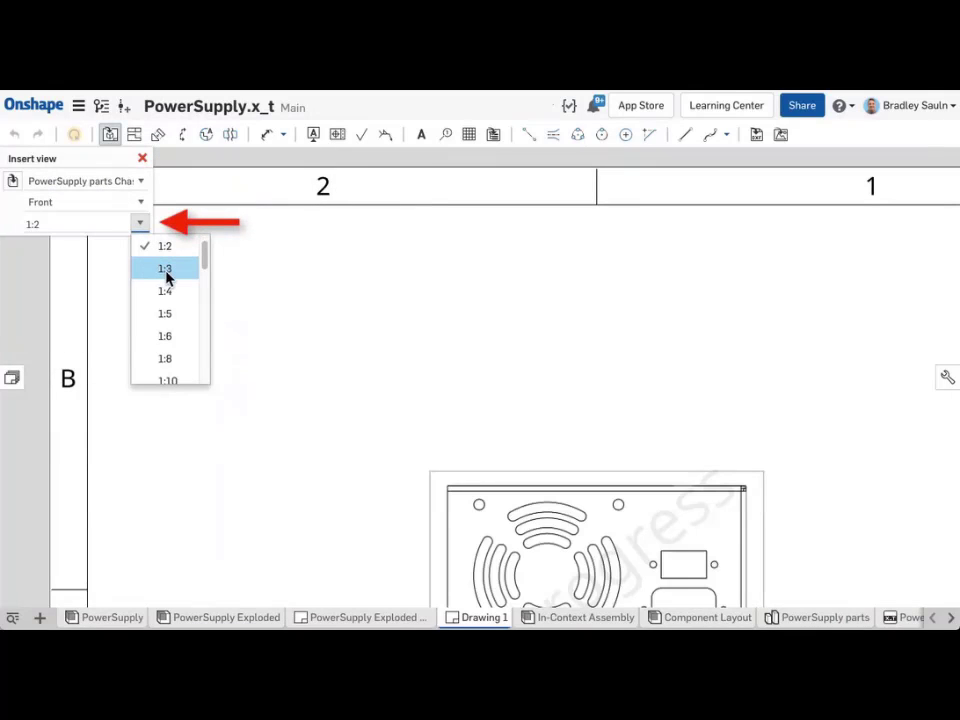
{"action": "left_click", "coordinate": [166, 274]}
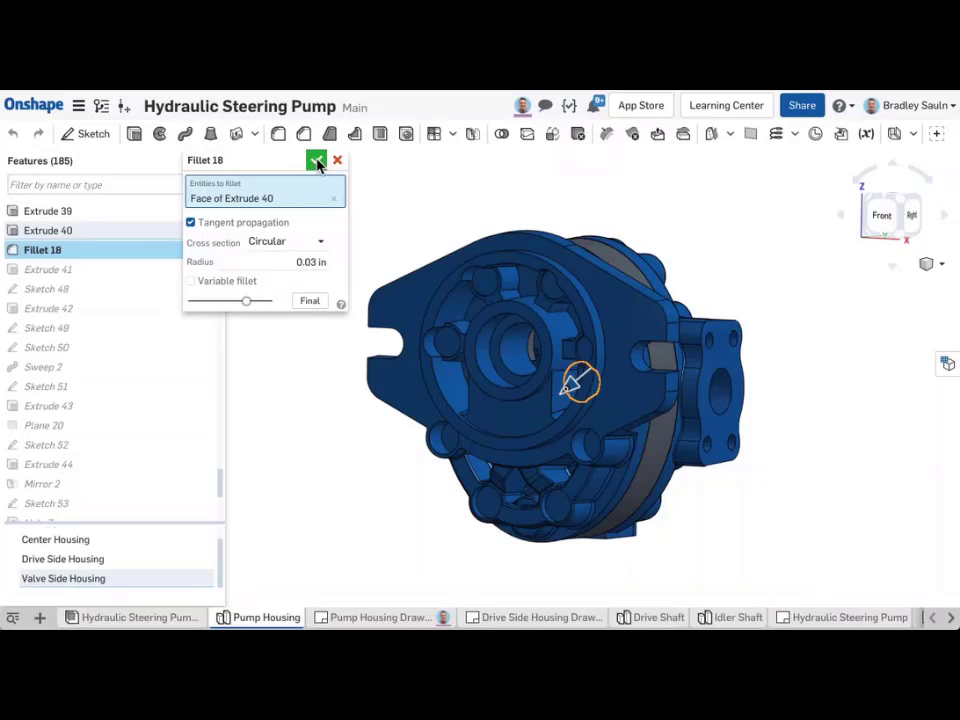
- Accept the 0.03 in Fillet 18 on the pump housing and create version V2 with Pump Housing Drawing 1 updated
{"action": "left_click", "coordinate": [316, 161]}
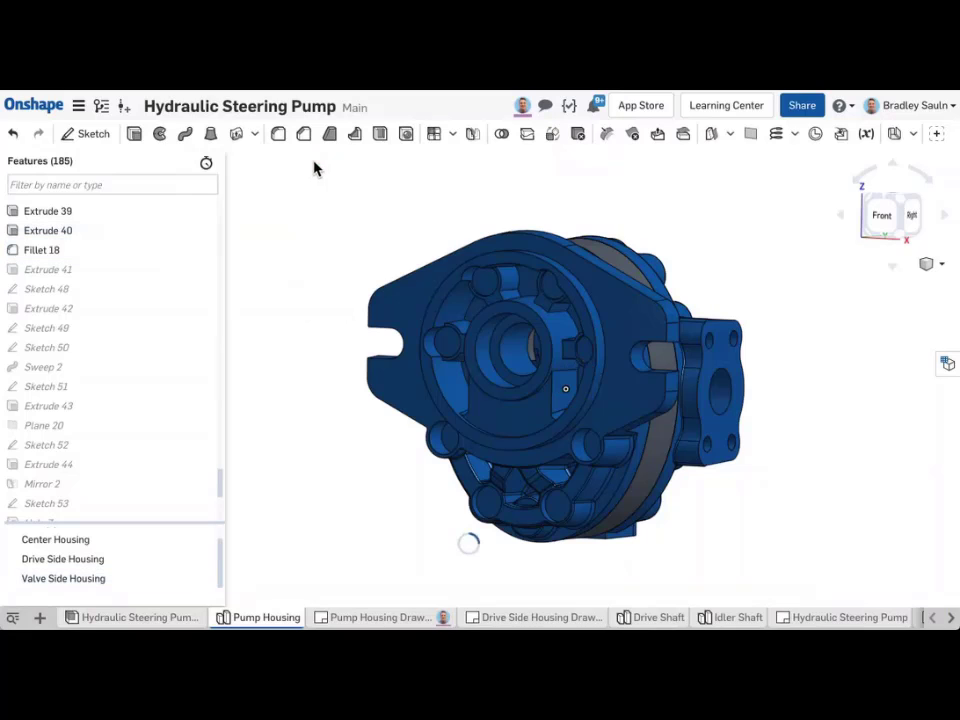
{"action": "left_click", "coordinate": [125, 107]}
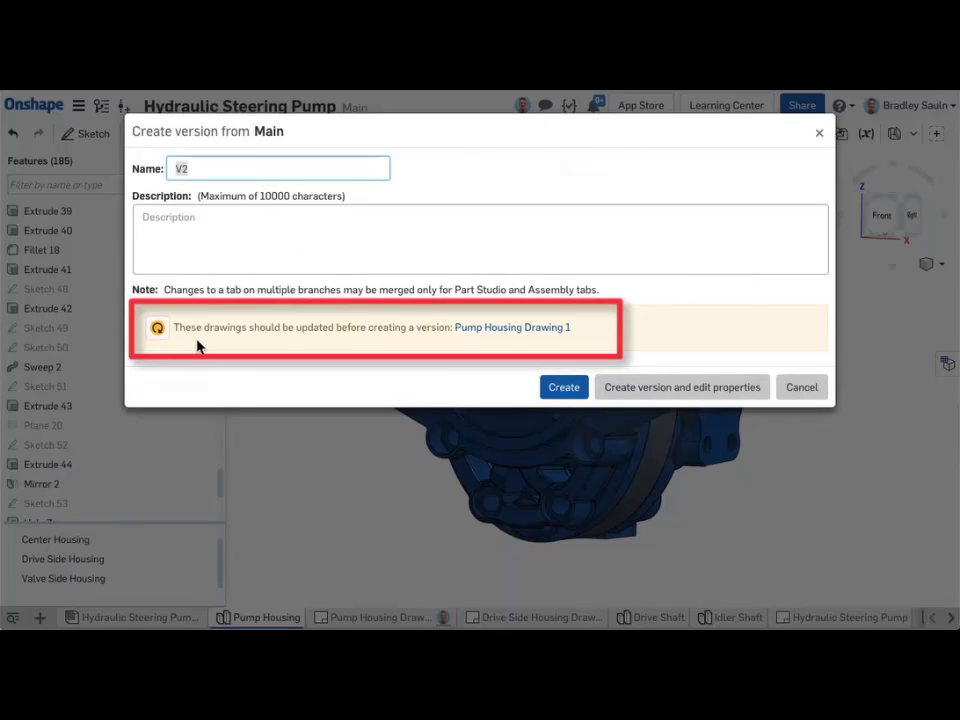
{"action": "left_click", "coordinate": [156, 330]}
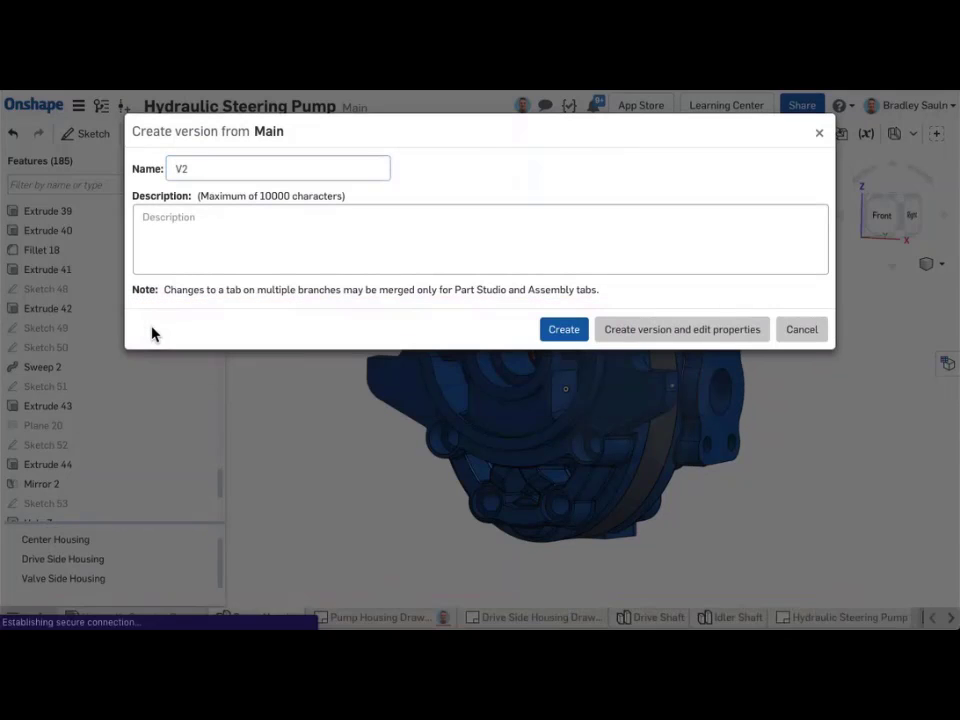
{"action": "left_click", "coordinate": [564, 330]}
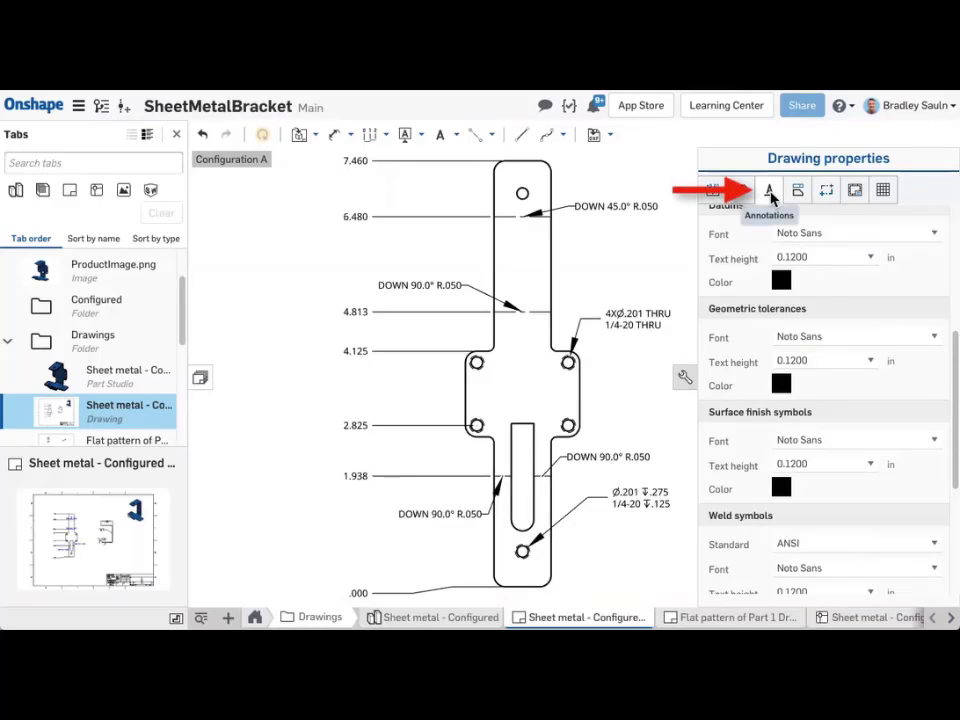
- Set the bend notes font to APMONO and their color to blue in the sheet metal drawing's annotation properties
{"action": "scroll", "coordinate": [823, 401], "scroll_direction": "down", "scroll_amount": 5}
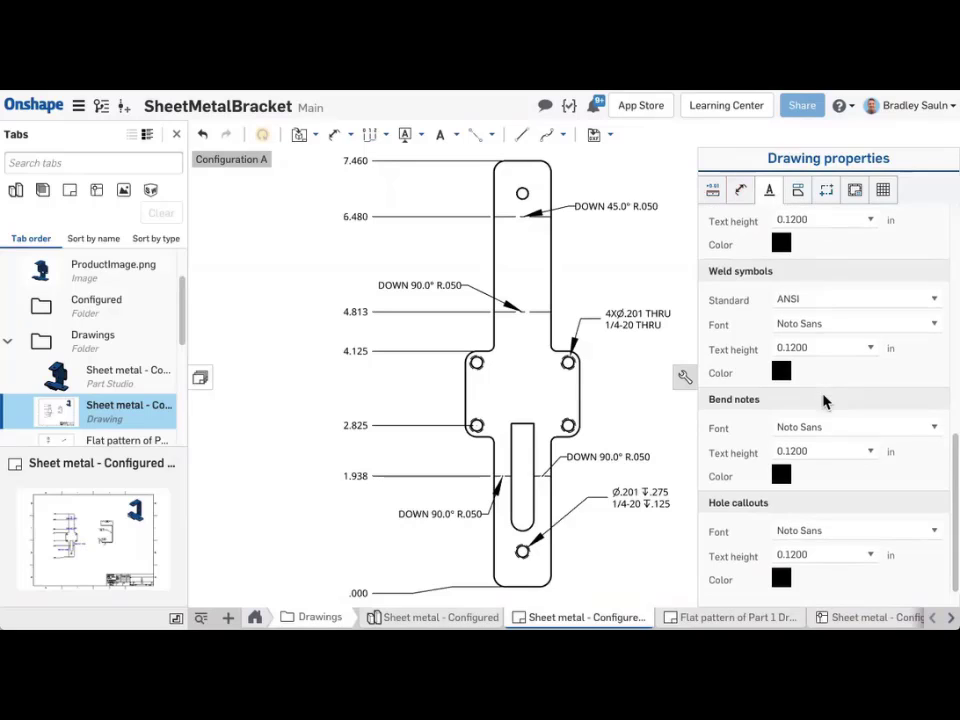
{"action": "left_click", "coordinate": [855, 427]}
{"action": "left_click", "coordinate": [801, 214]}
{"action": "left_click", "coordinate": [781, 476]}
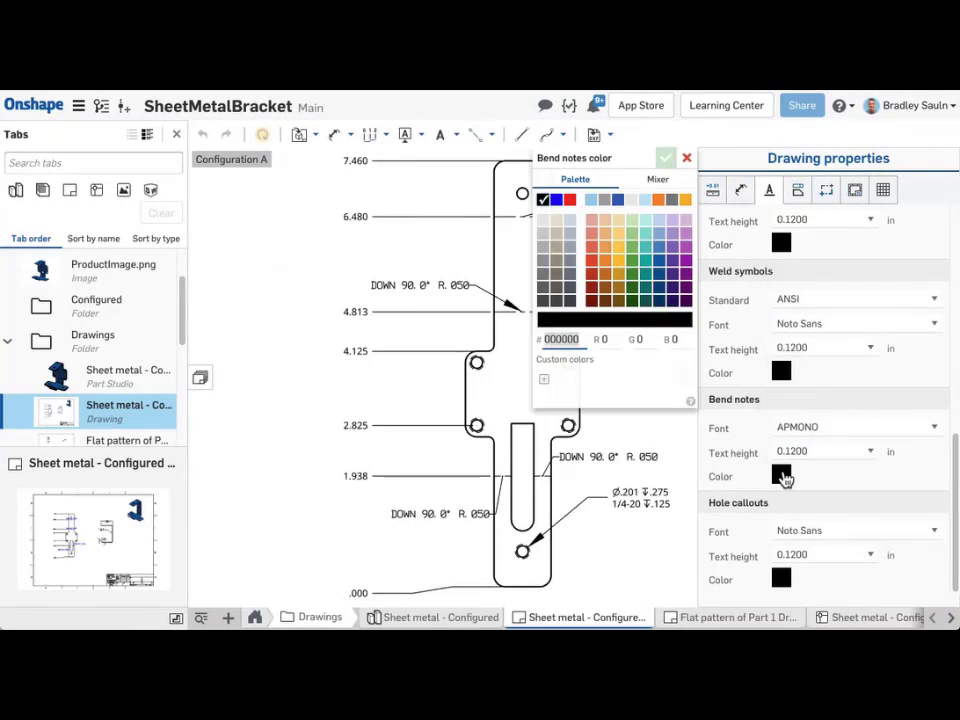
{"action": "left_click", "coordinate": [557, 200]}
{"action": "left_click", "coordinate": [665, 157]}
- Set the hole callouts color to orange in the sheet metal drawing's annotation properties
{"action": "left_click", "coordinate": [781, 579]}
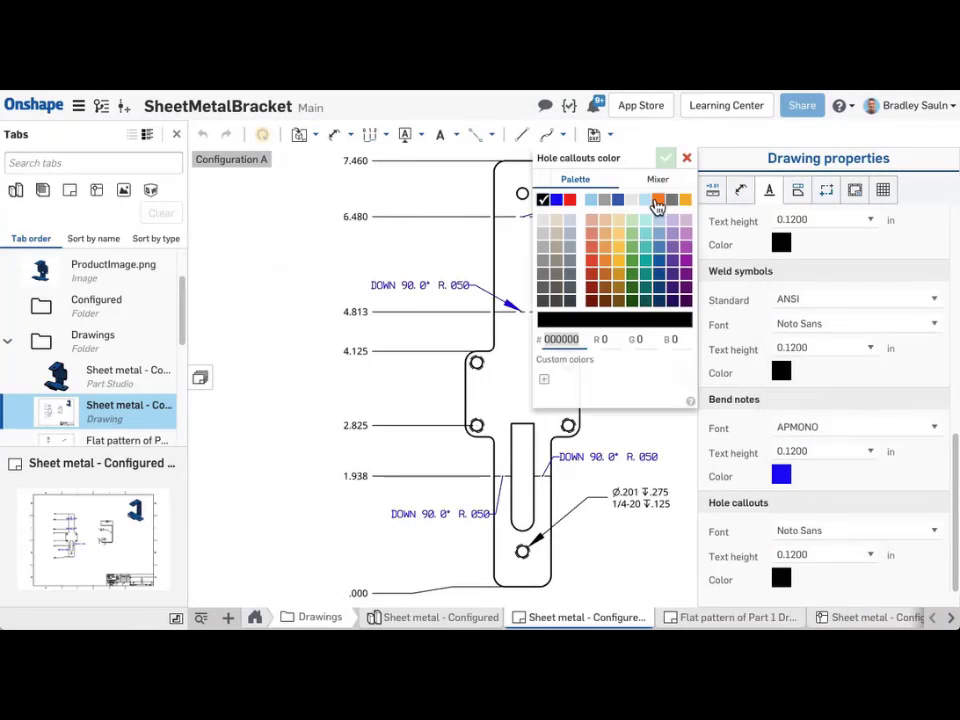
{"action": "left_click", "coordinate": [658, 205]}
{"action": "left_click", "coordinate": [666, 159]}
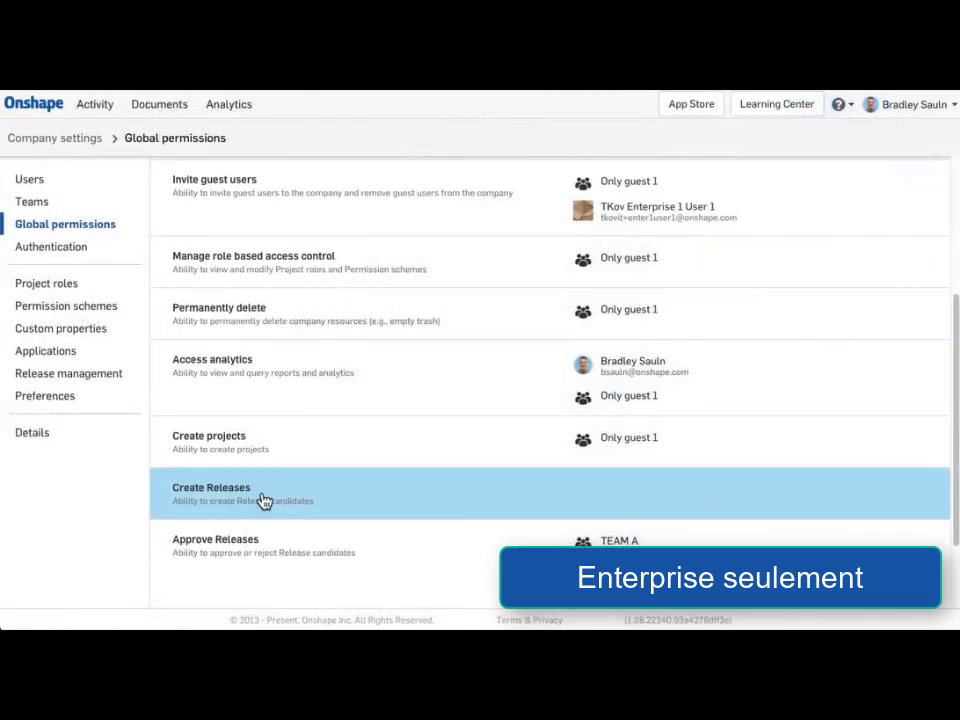
- Select the Release Creators team for the Create Releases global permission
{"action": "left_click", "coordinate": [318, 493]}
{"action": "left_click", "coordinate": [333, 330]}
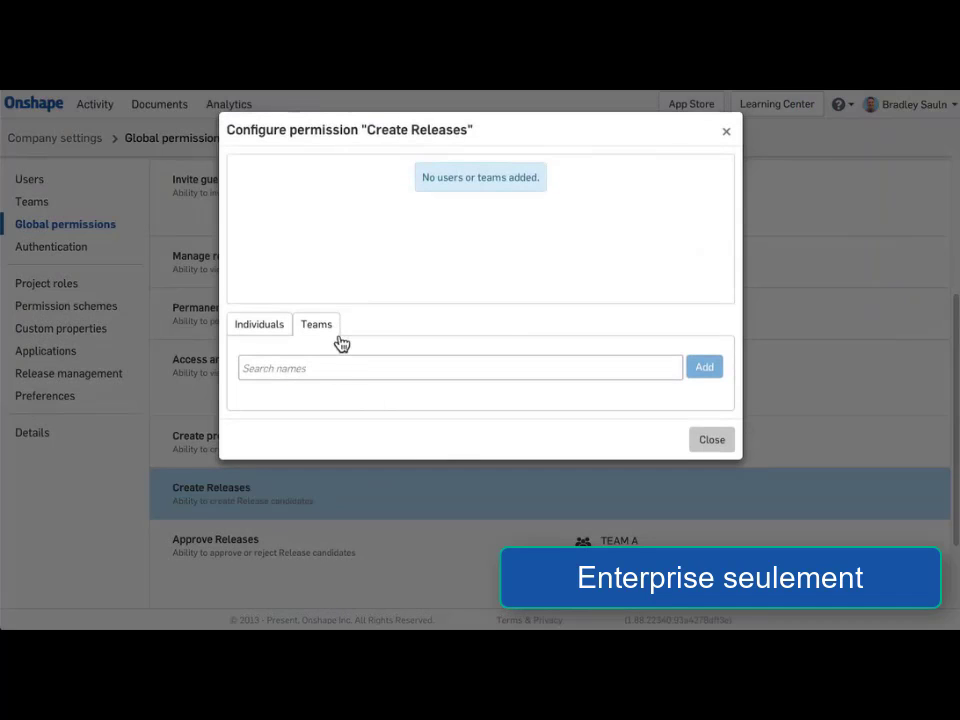
{"action": "left_click", "coordinate": [358, 364]}
{"action": "type", "text": "re"}
{"action": "left_click", "coordinate": [364, 396]}
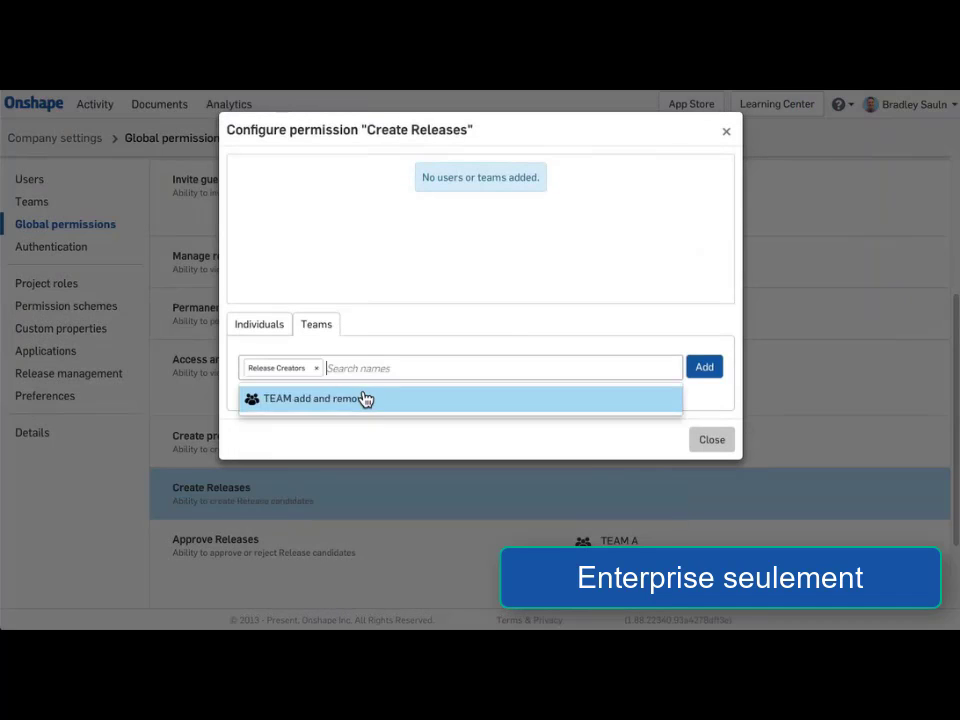
- In a new Gear Master Assembly release candidate, generate part numbers for all items and select an approver
{"action": "right_click", "coordinate": [167, 616]}
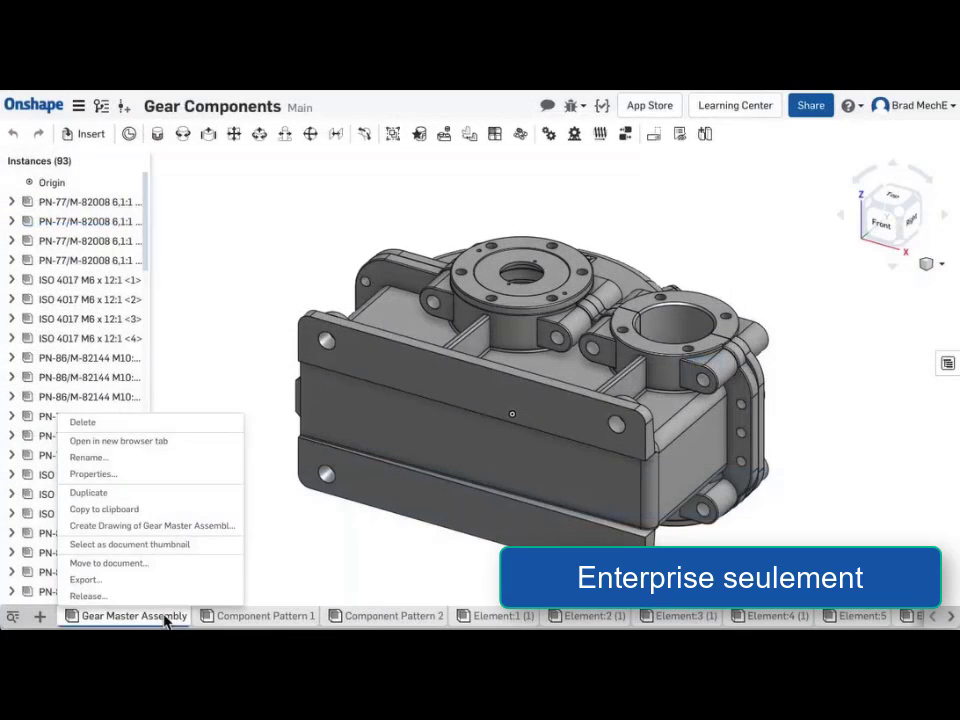
{"action": "left_click", "coordinate": [166, 598]}
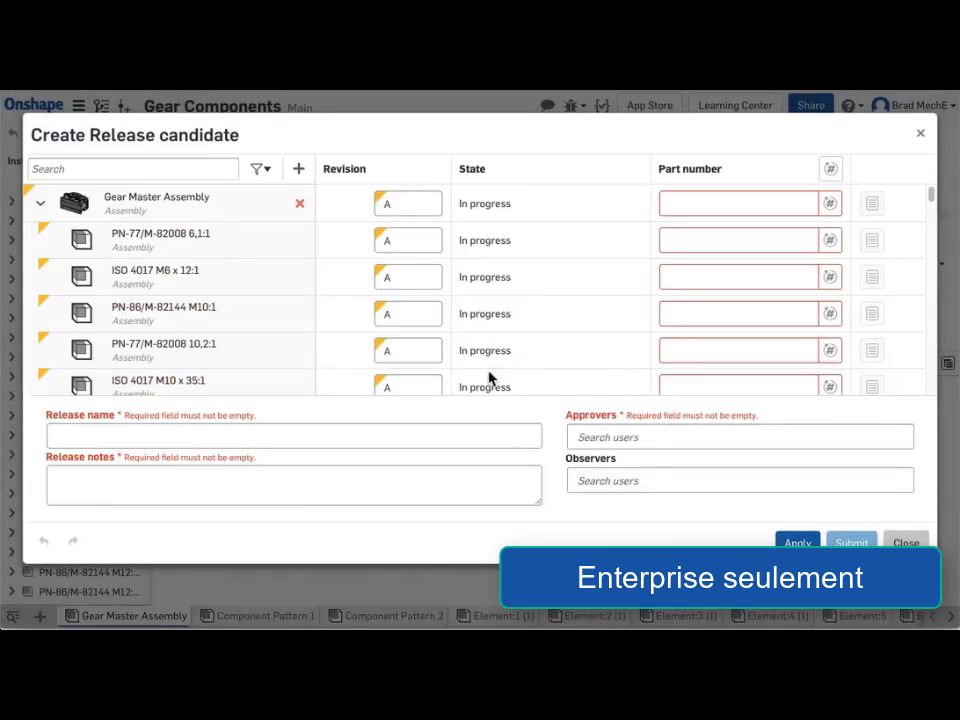
{"action": "left_click", "coordinate": [830, 169]}
{"action": "left_click", "coordinate": [643, 437]}
{"action": "left_click", "coordinate": [635, 464]}
- Name the release "REV A" and enter "First par release" as the release notes
{"action": "left_click", "coordinate": [405, 438]}
{"action": "type", "text": "REV A"}
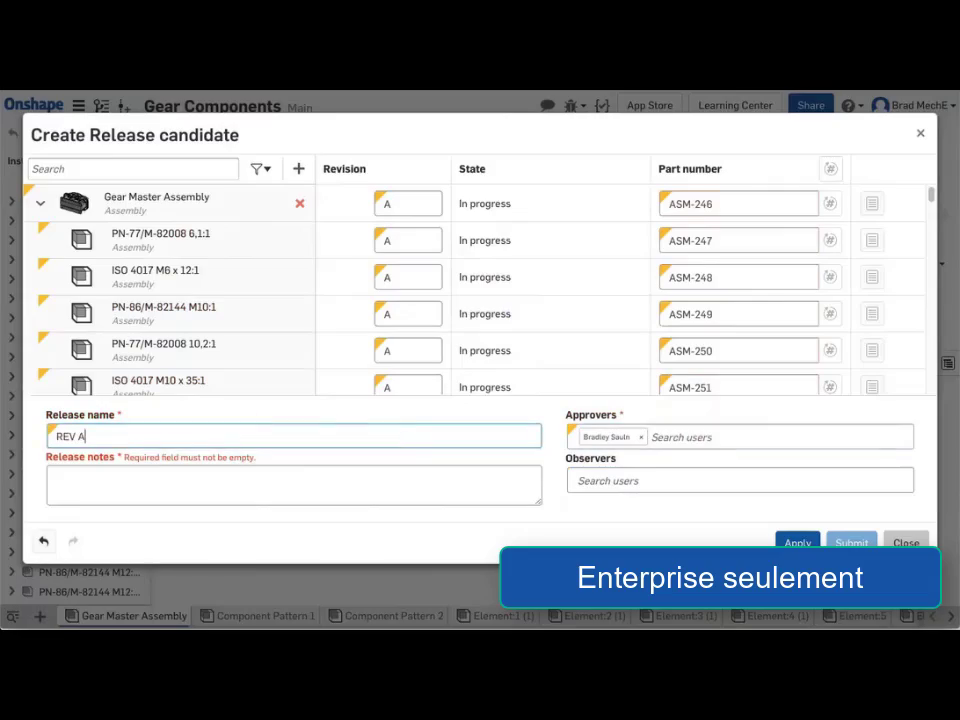
{"action": "key", "text": "Tab"}
{"action": "type", "text": "First par release"}
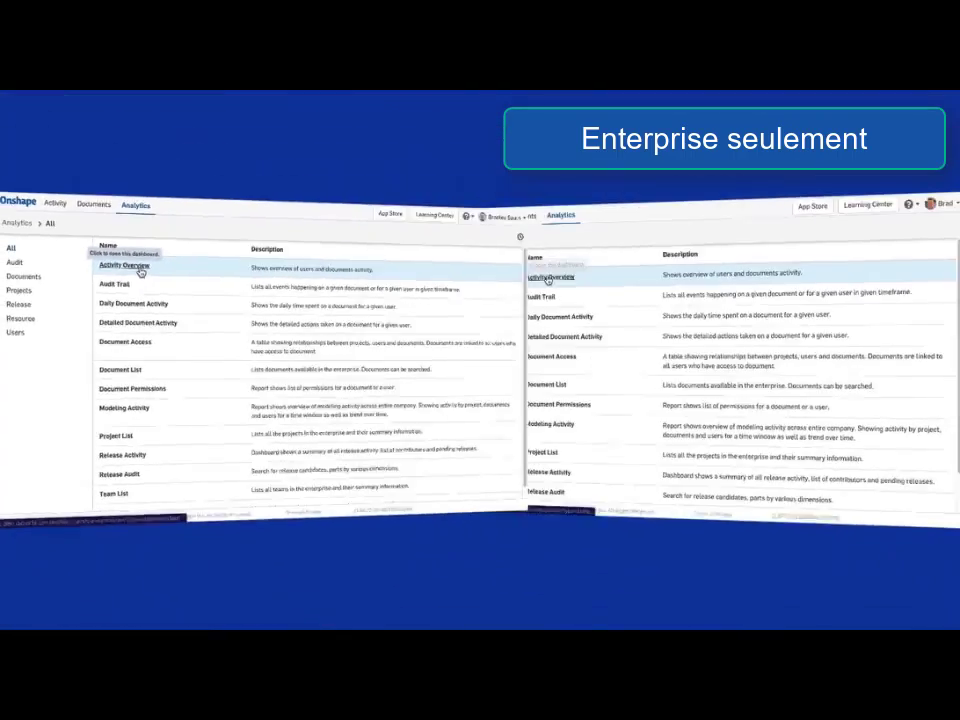
- Open the Activity Overview dashboard in the enterprise analytics
{"action": "left_click", "coordinate": [129, 279]}
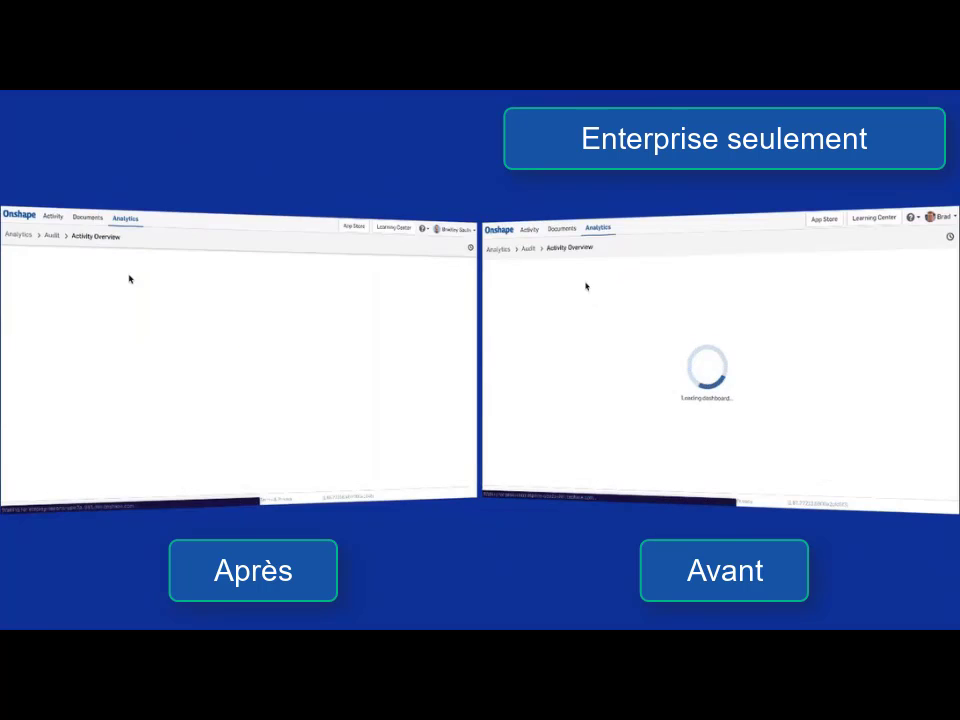